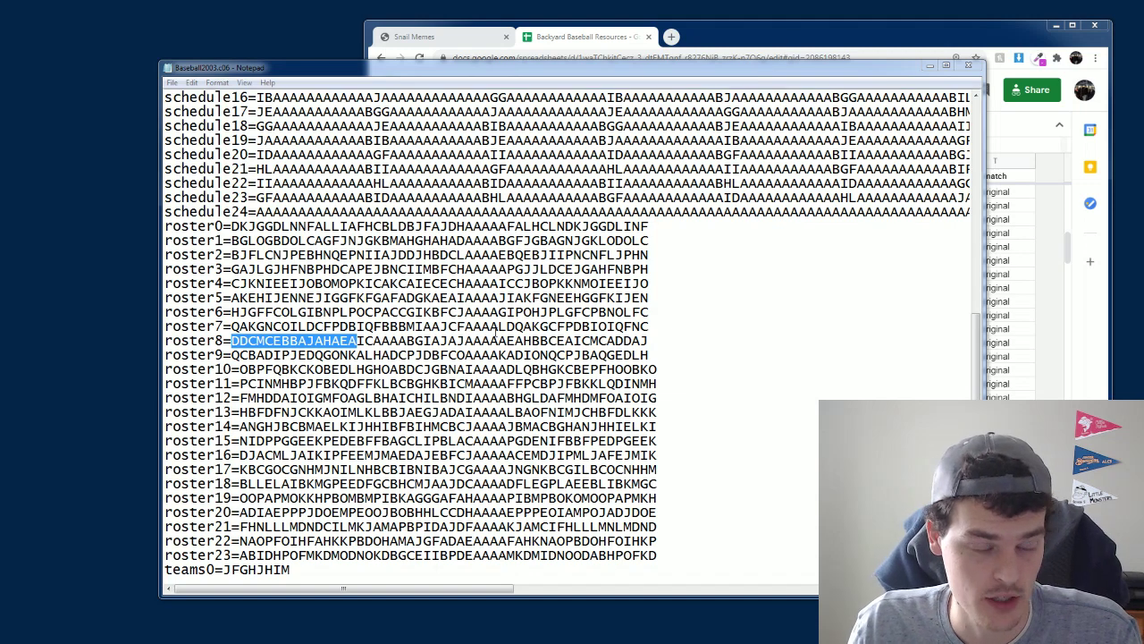
Examine the general, player, schedule and roster sections of the Baseball2003.c06 coach file.
scroll(522, 466, "up", 12)
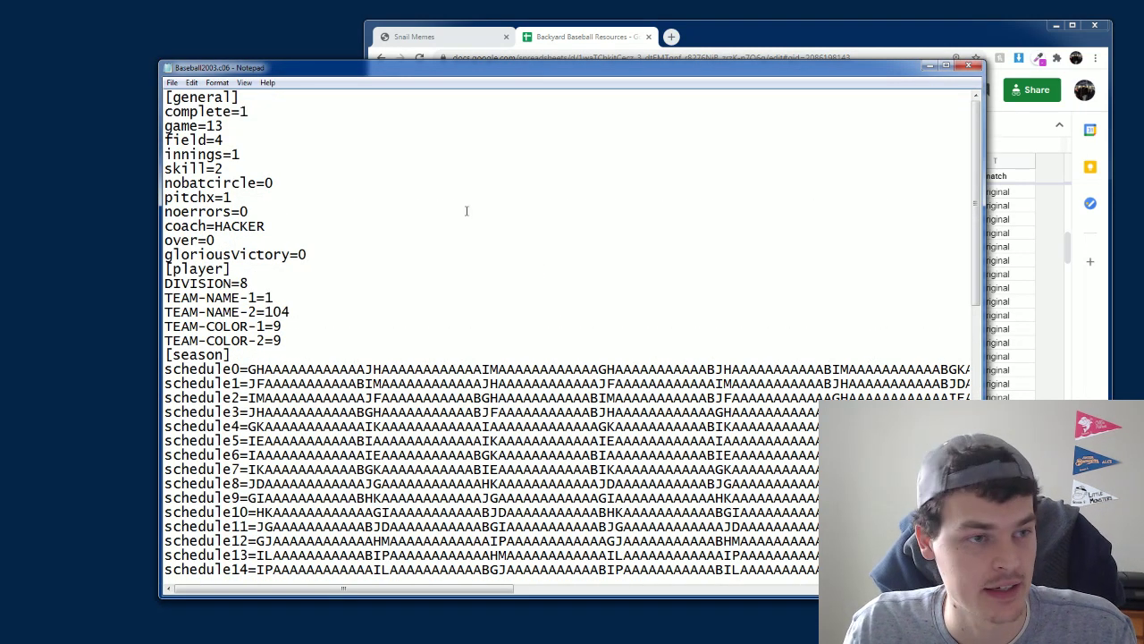
scroll(405, 247, "down", 11)
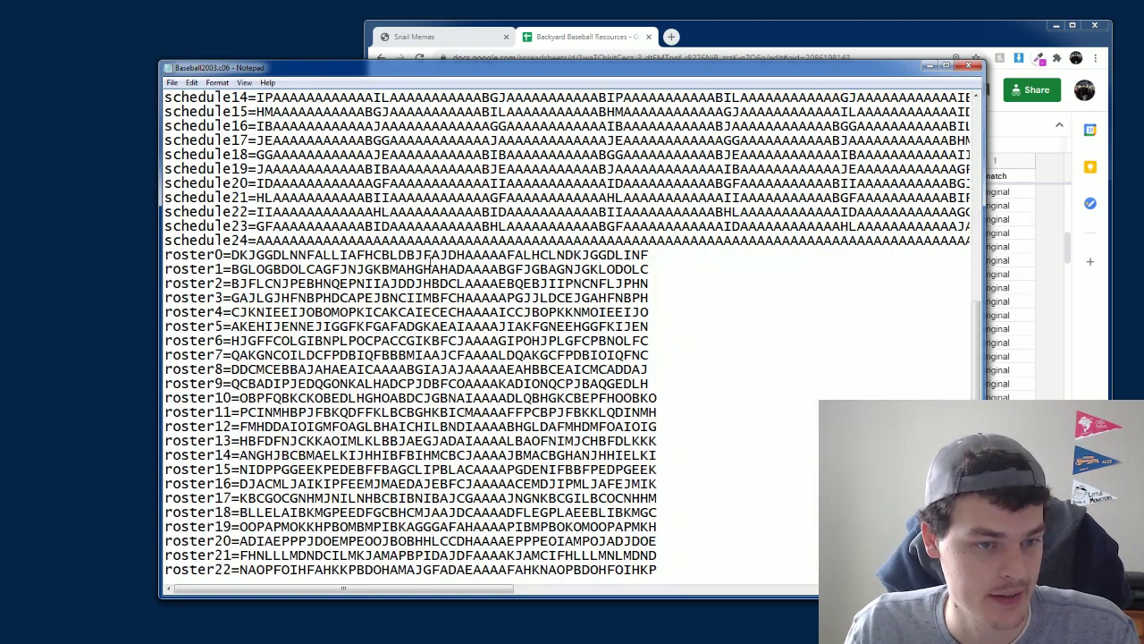
scroll(430, 262, "down", 1)
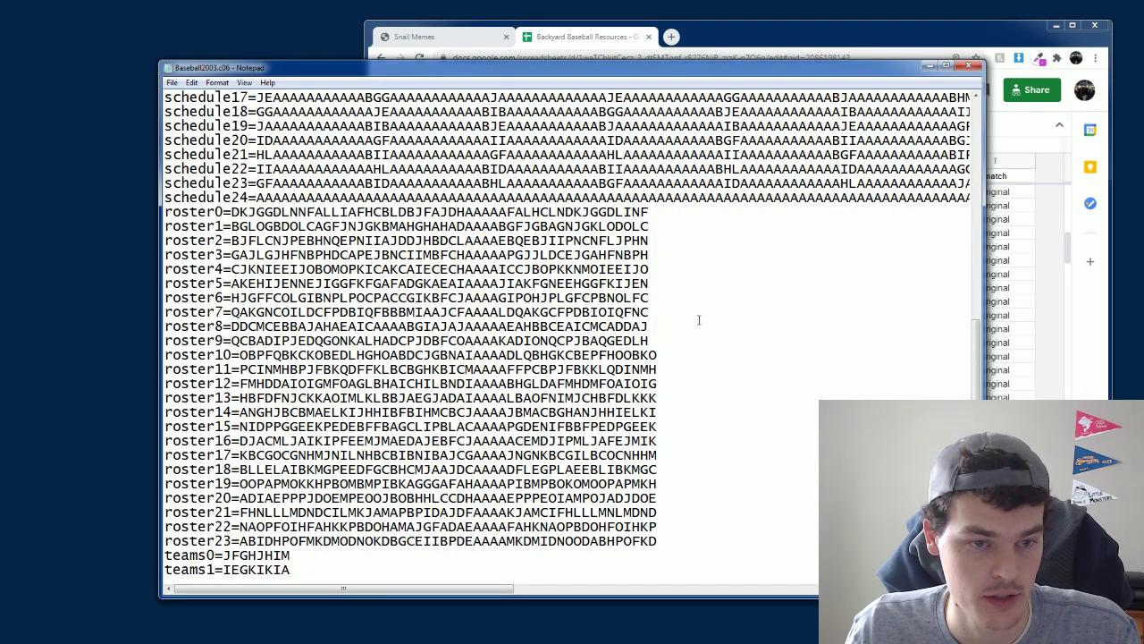
left_click_drag(699, 319, 166, 327)
scroll(319, 361, "up", 8)
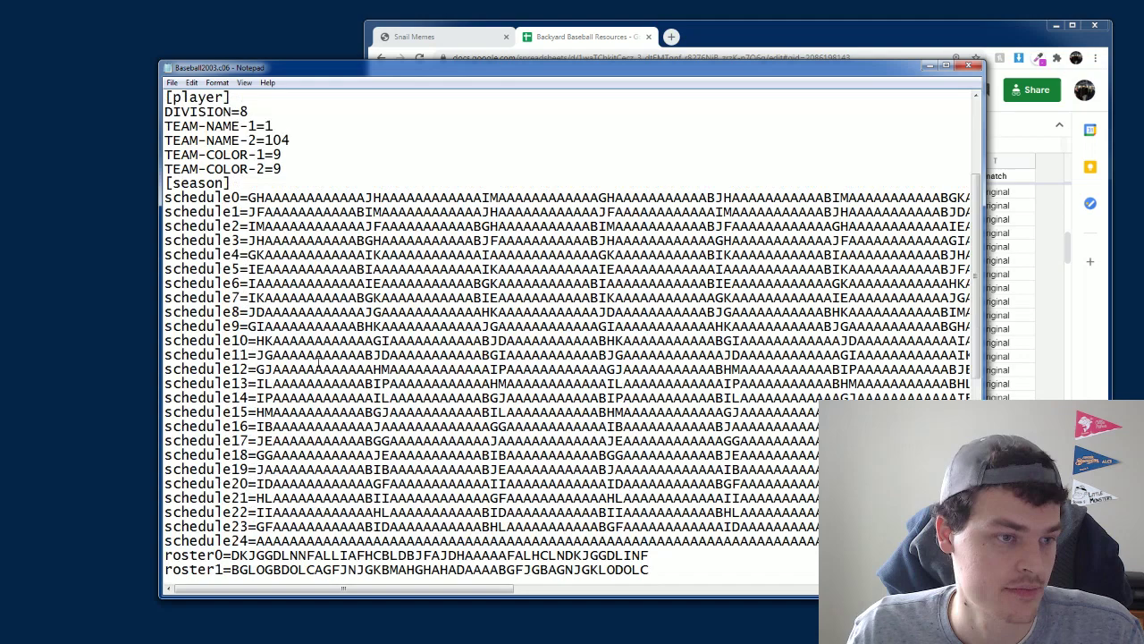
scroll(318, 361, "up", 4)
scroll(295, 376, "down", 12)
scroll(267, 397, "up", 7)
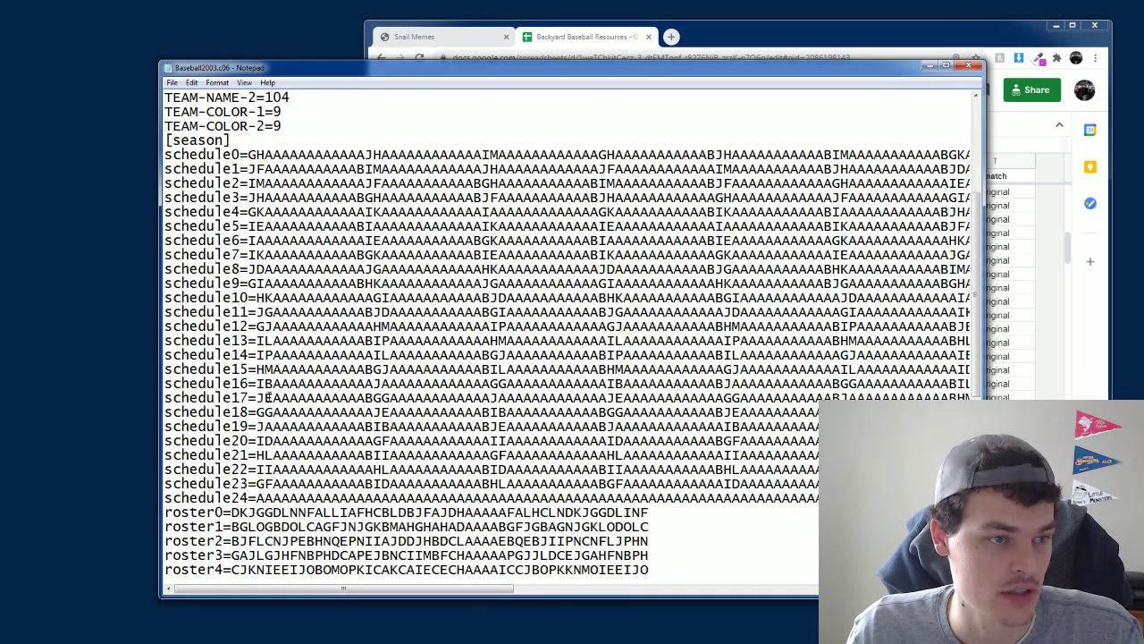
scroll(267, 397, "up", 5)
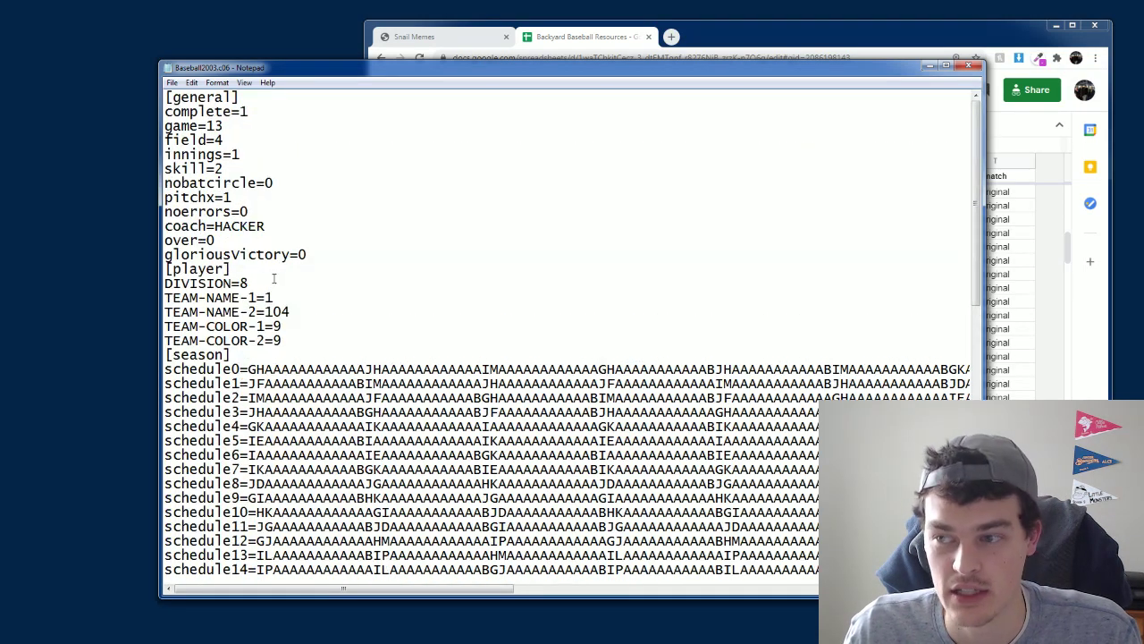
Check the DIVISION value in the player section and locate the roster8 line that corresponds to it.
left_click_drag(250, 282, 240, 284)
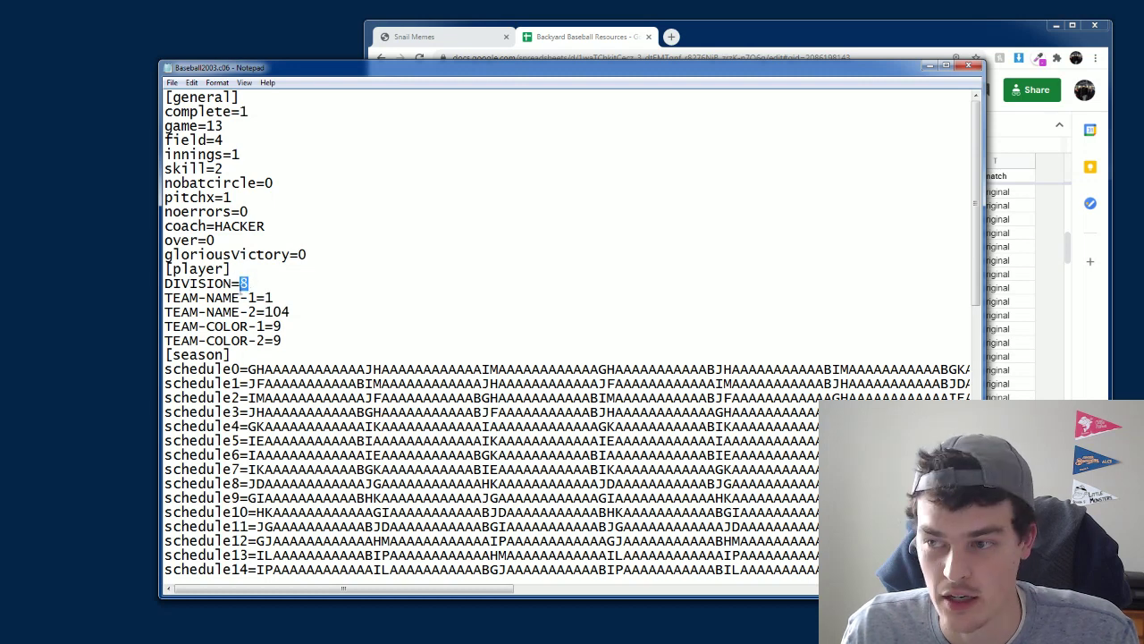
double_click(247, 282)
left_click(250, 282)
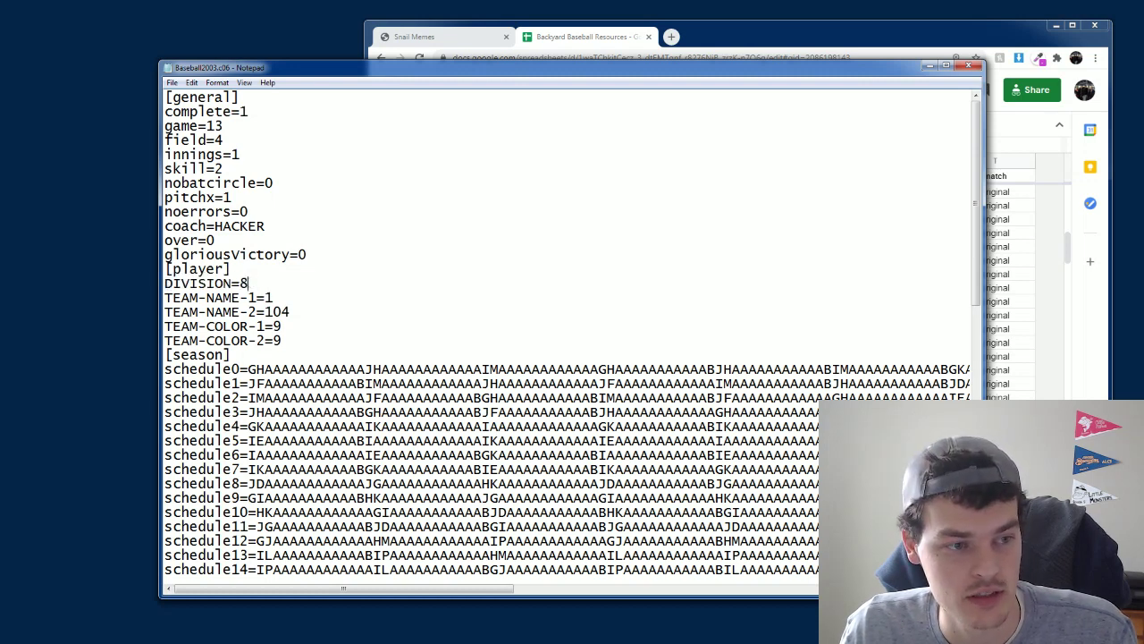
scroll(250, 282, "down", 11)
scroll(572, 331, "up", 4)
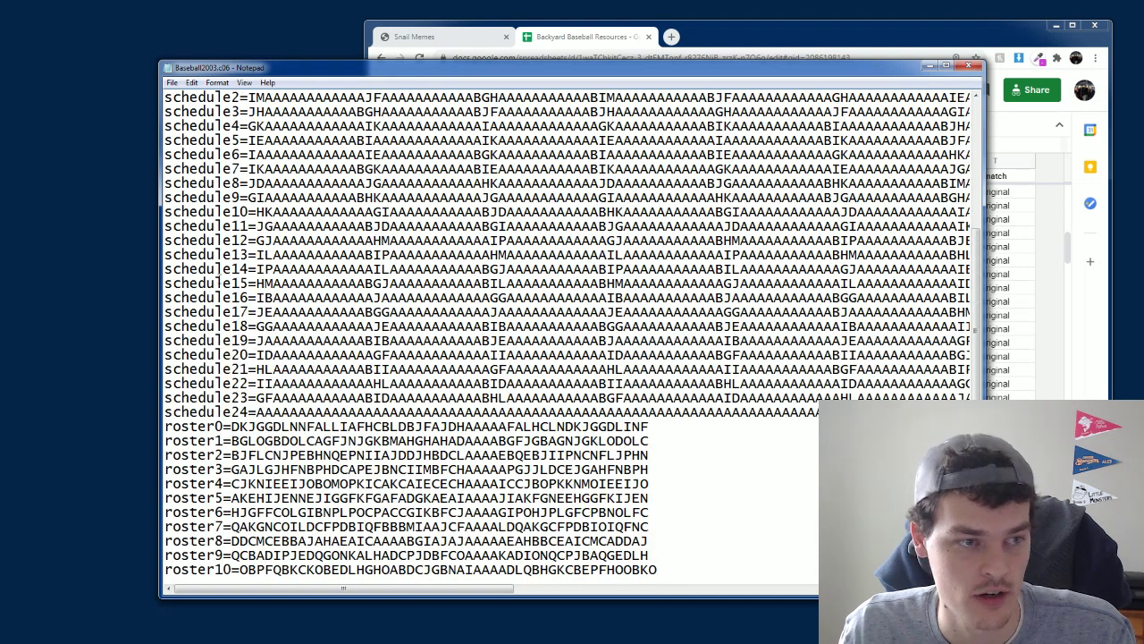
scroll(226, 361, "down", 3)
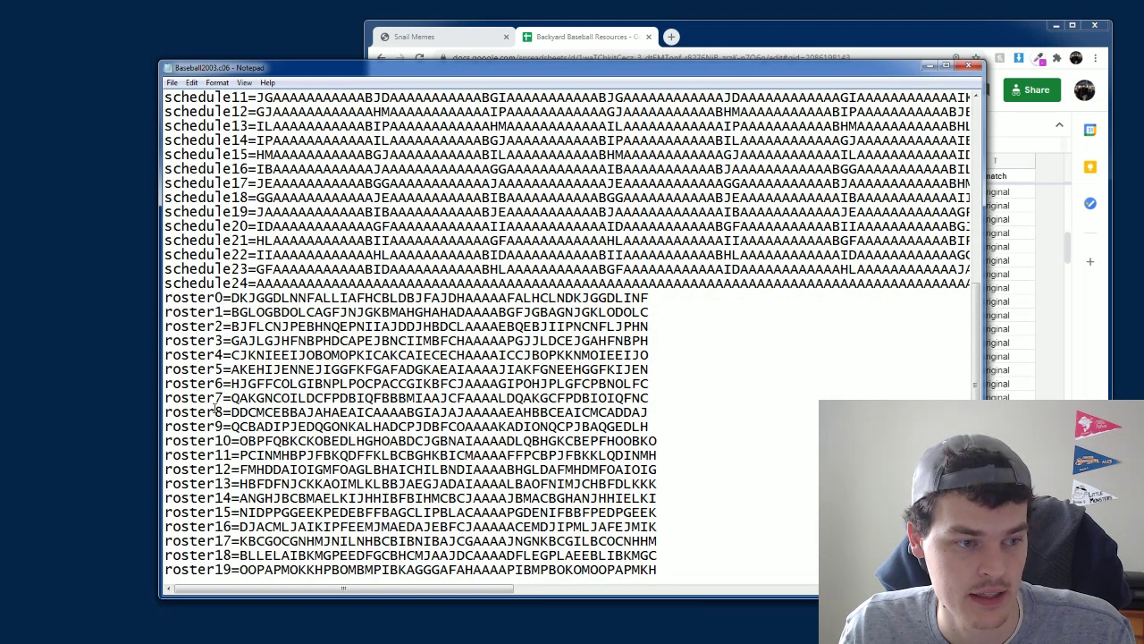
mouse_move(224, 411)
left_mouse_down()
mouse_move(253, 398)
mouse_move(222, 413)
left_mouse_up()
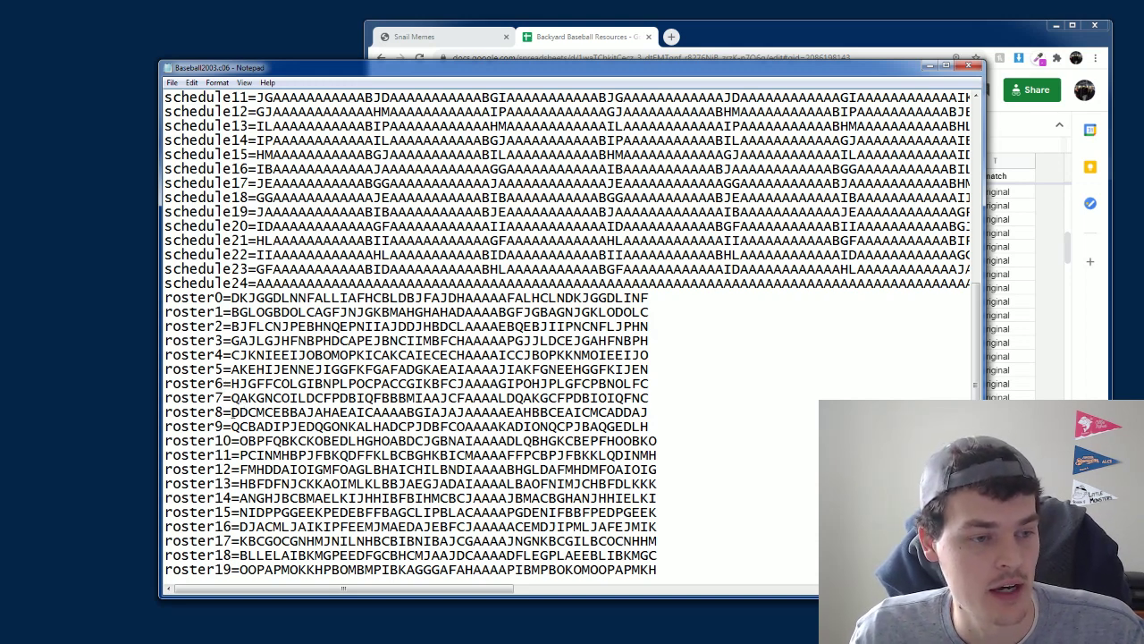
Look up roster8's first two-letter player code, DD, in the rosters2003 sheet of the Backyard Baseball Resources spreadsheet.
left_click_drag(232, 412, 249, 412)
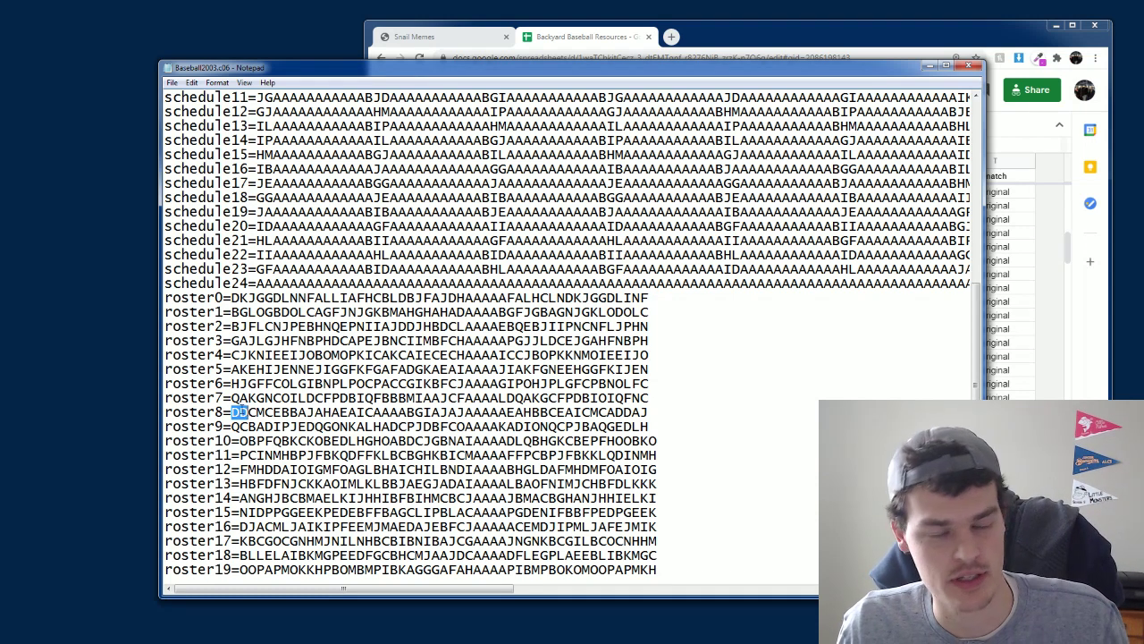
left_click(239, 412)
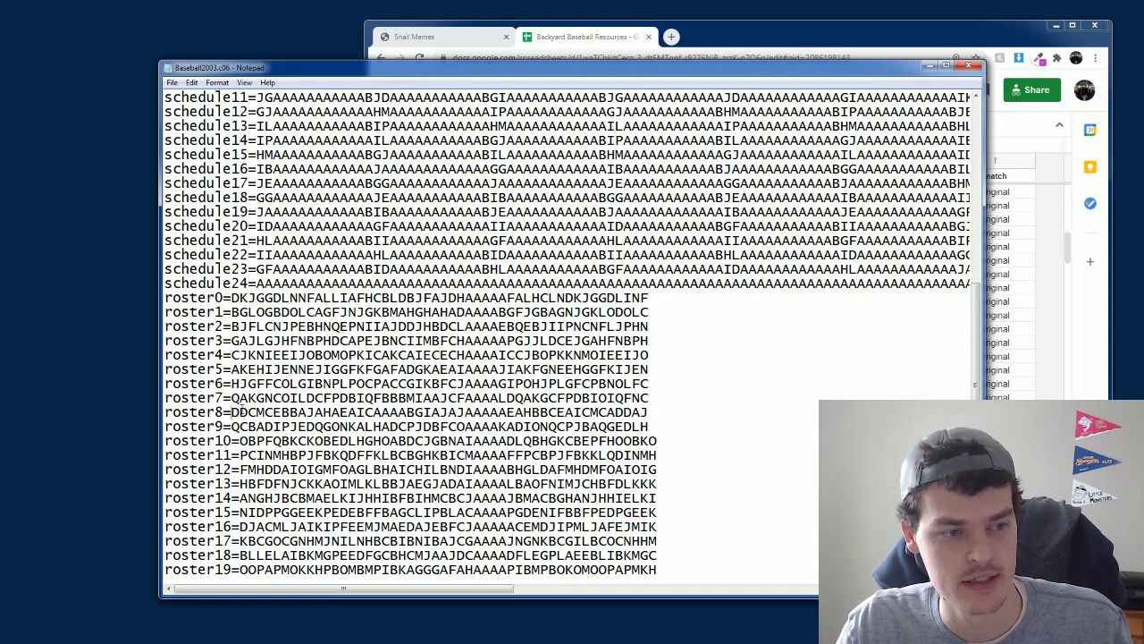
left_click_drag(231, 412, 248, 412)
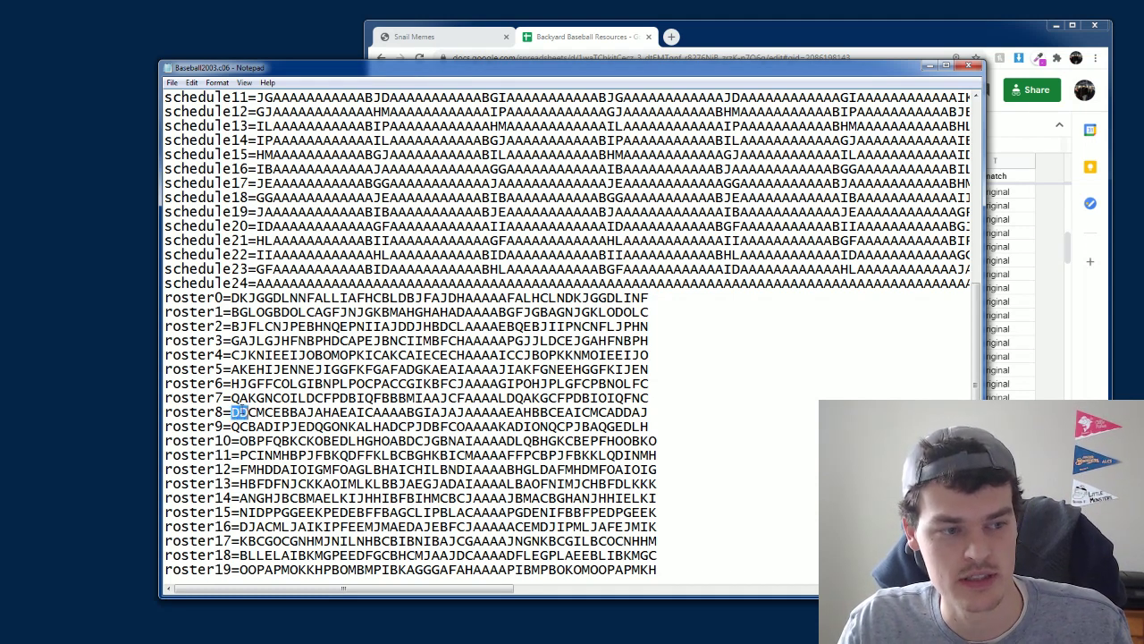
left_click(908, 45)
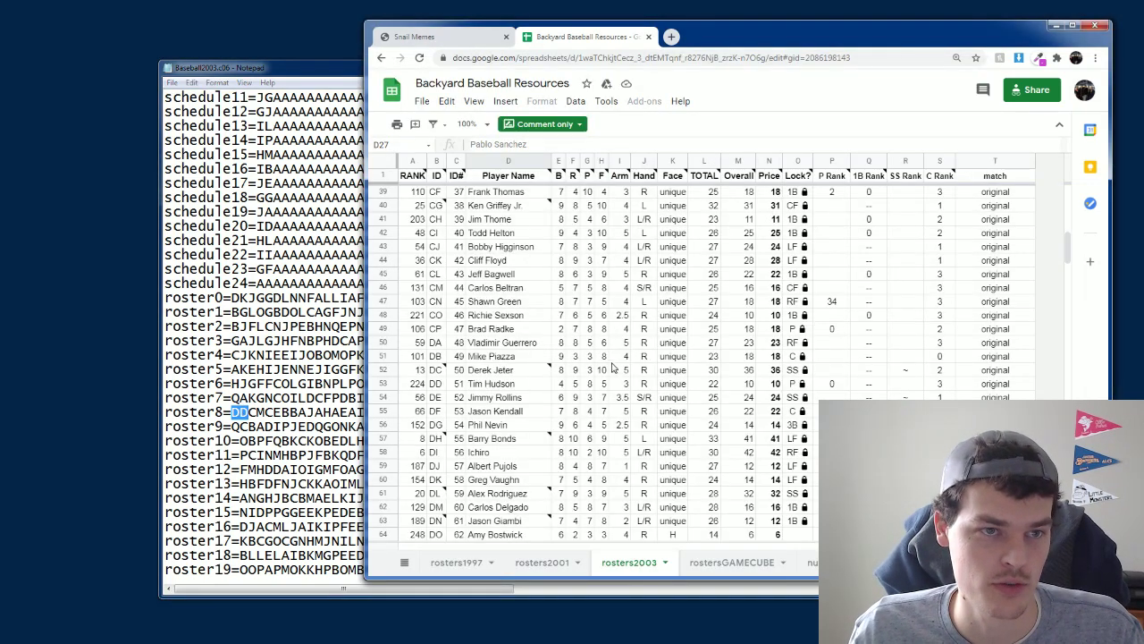
left_click(478, 386)
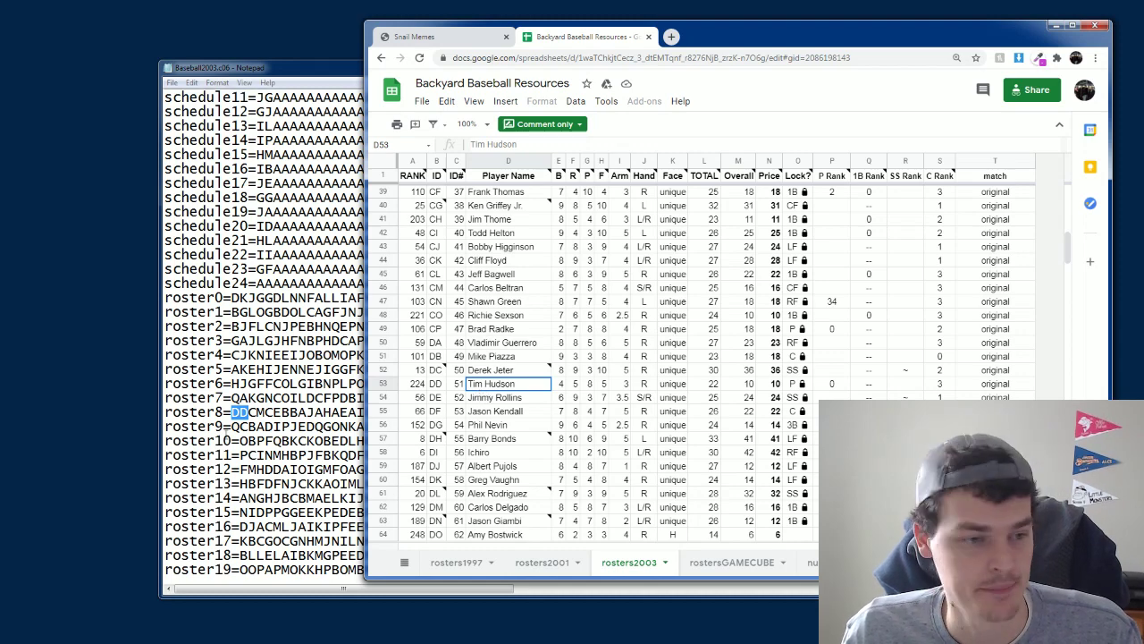
Look up roster8's second player code, CM, in the rosters2003 sheet of the spreadsheet.
left_click_drag(247, 412, 266, 412)
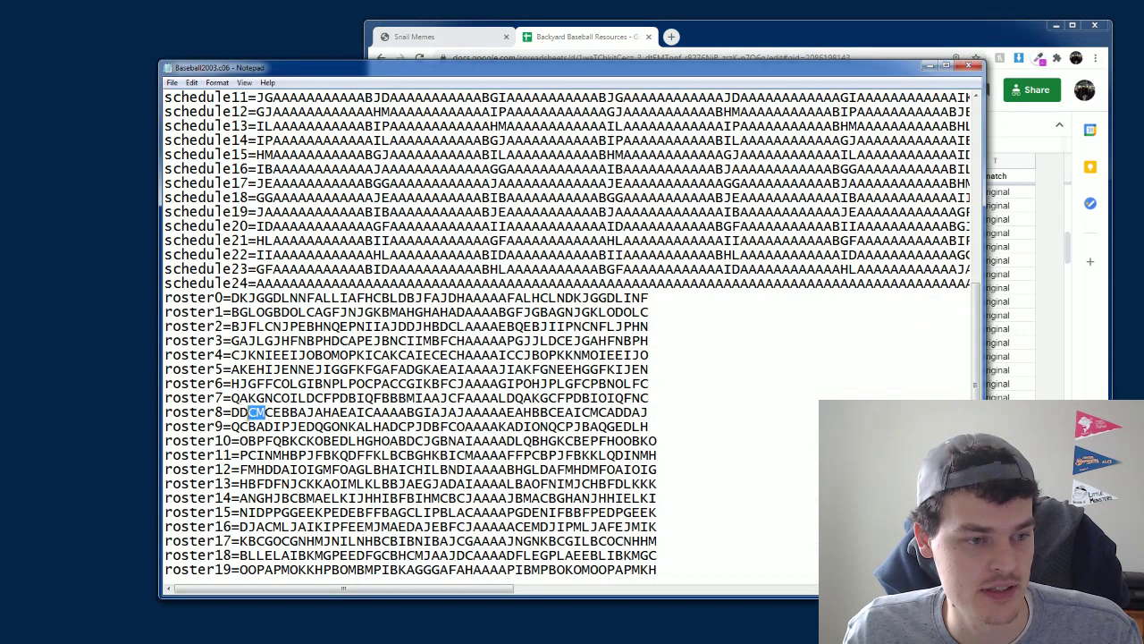
left_click(774, 55)
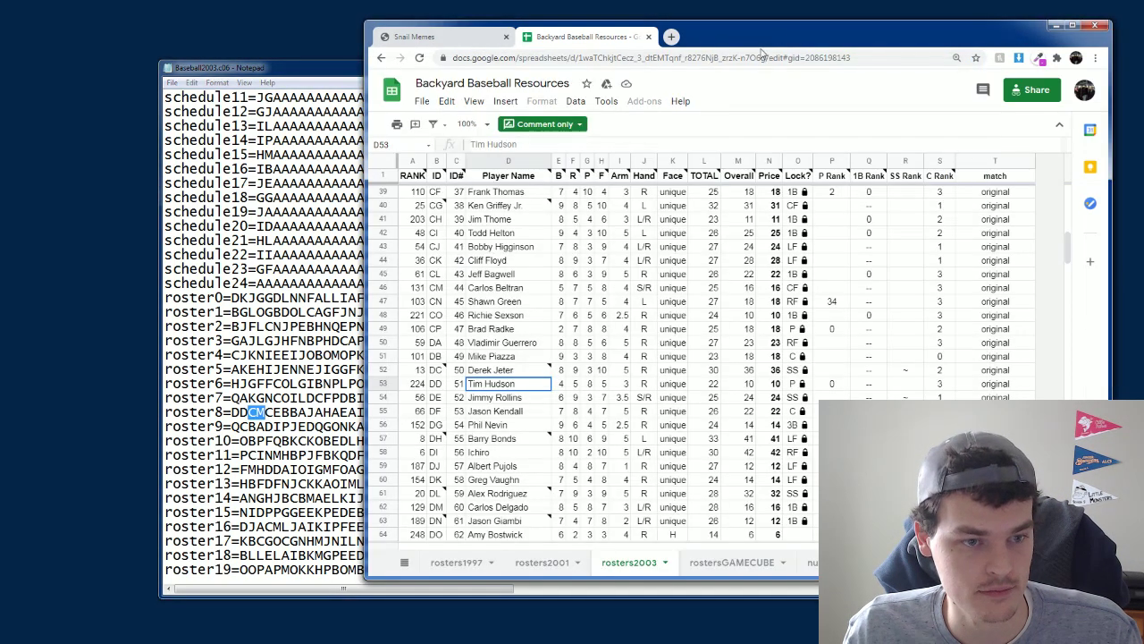
left_click(487, 287)
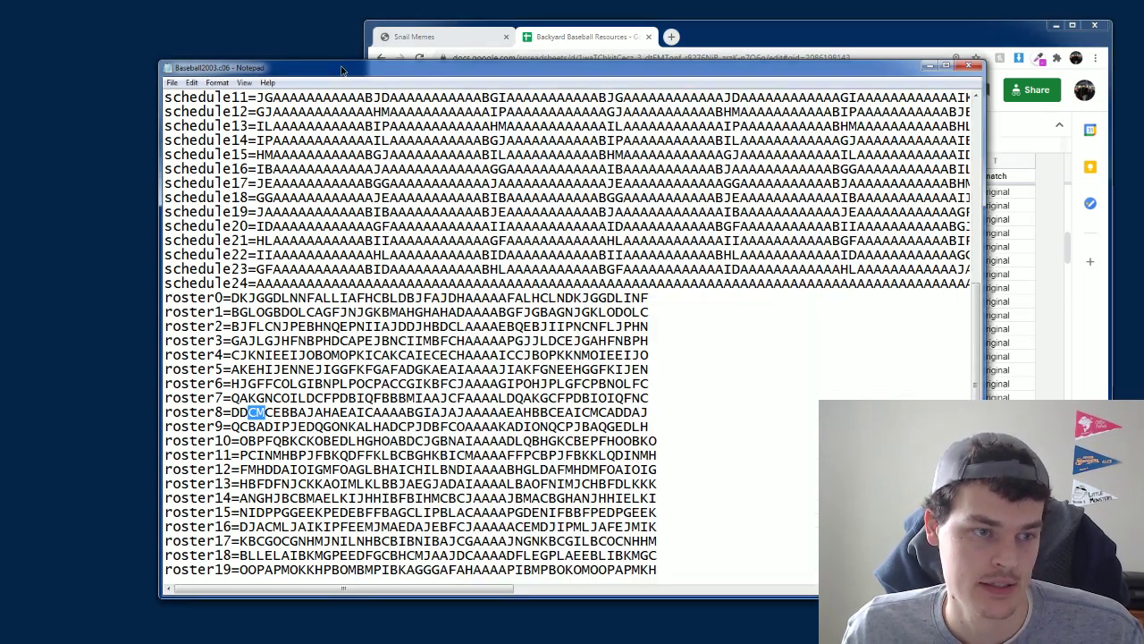
key("alt+Tab")
Examine roster8's first nine two-letter player codes and the closing block of codes at the end of its line.
left_click_drag(231, 412, 247, 412)
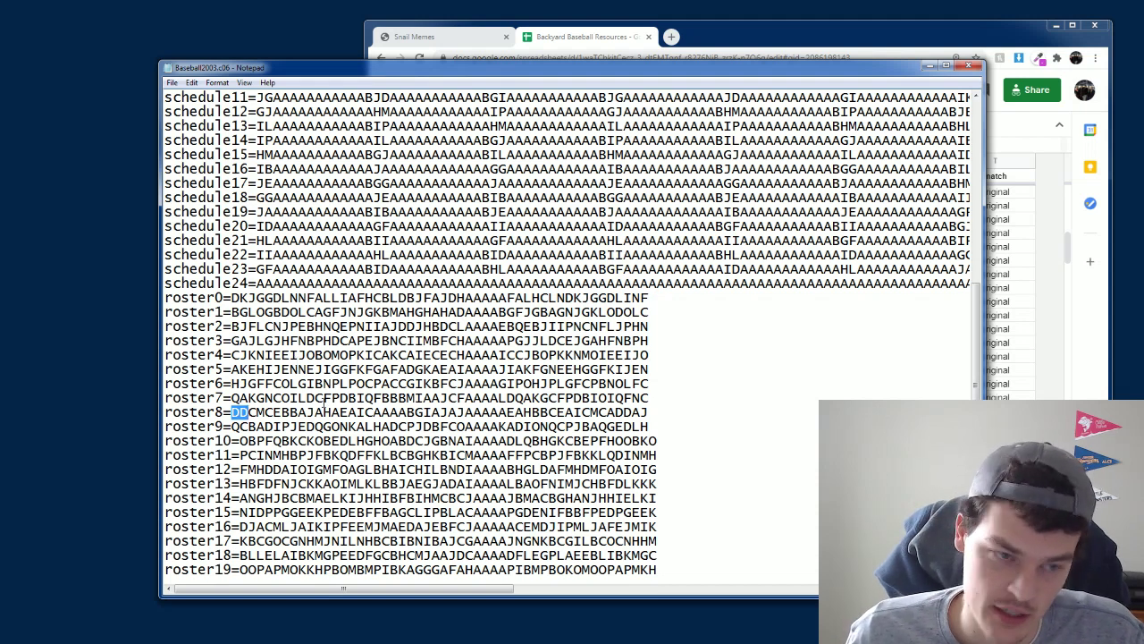
left_click_drag(232, 412, 382, 412)
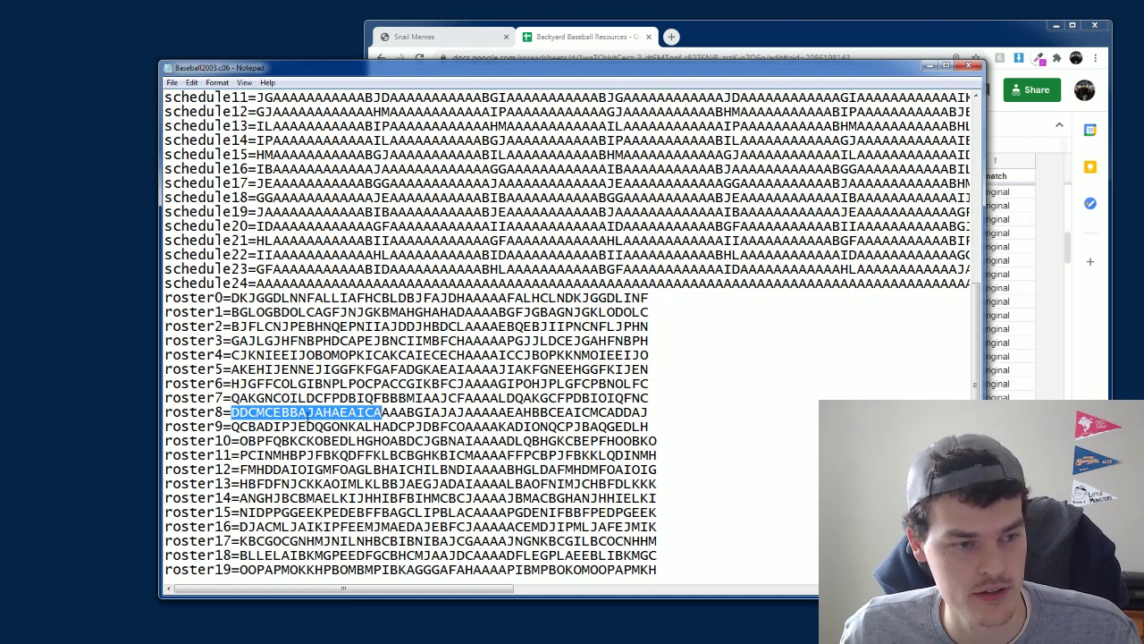
left_click_drag(657, 412, 510, 416)
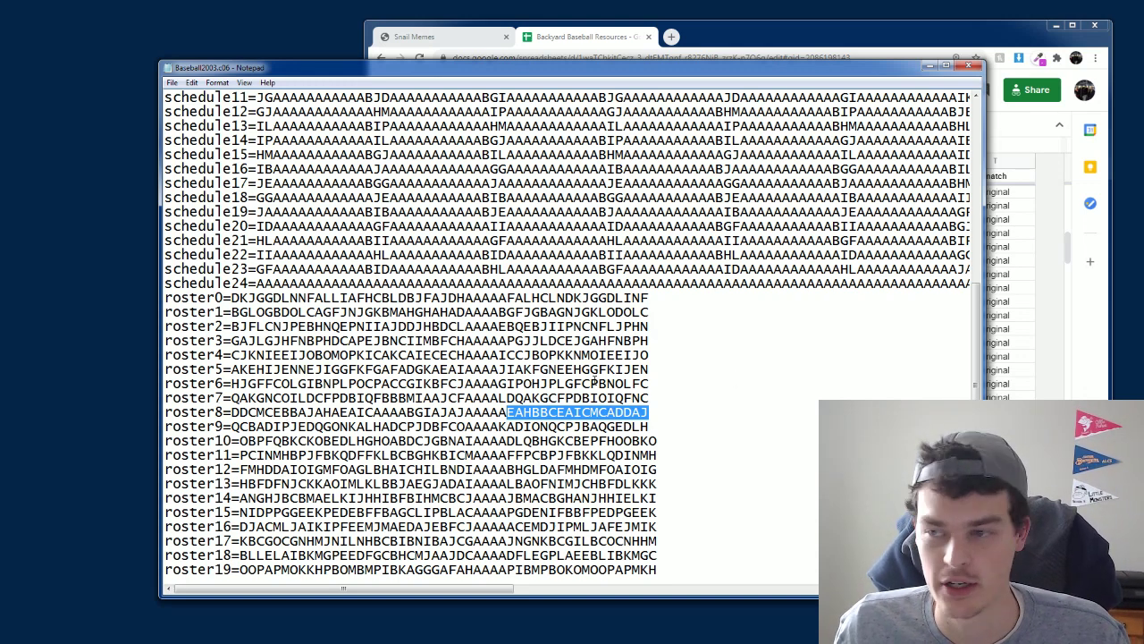
scroll(595, 382, "down", 5)
scroll(594, 382, "up", 5)
scroll(613, 413, "down", 1)
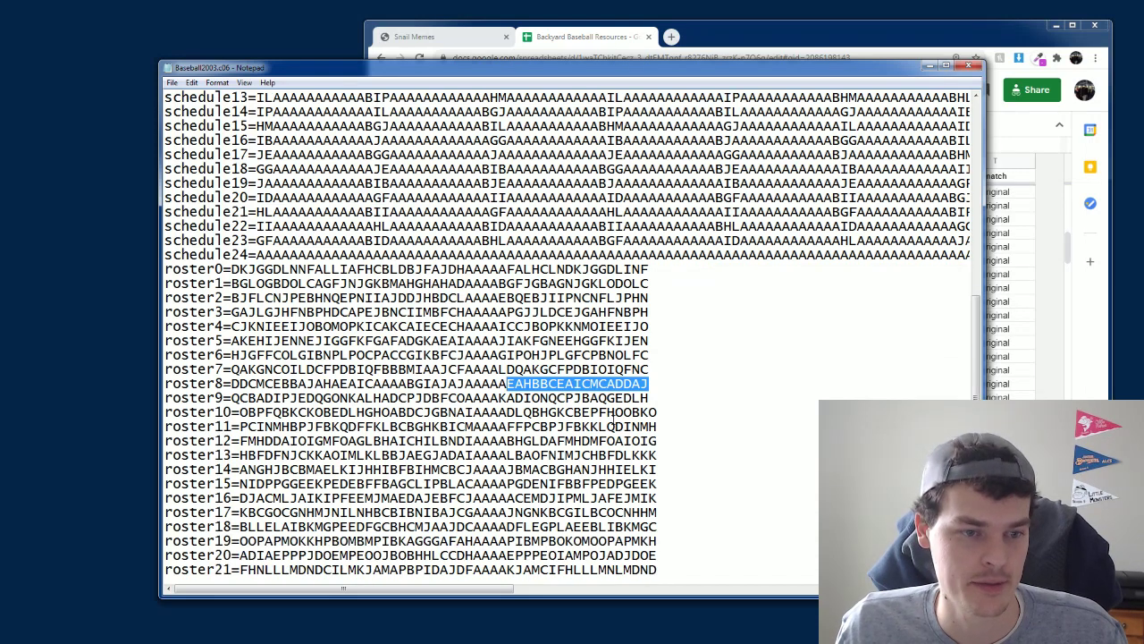
left_click(613, 413)
Compare the two-letter codes at the start of the roster9 and roster8 lines.
mouse_move(230, 384)
left_mouse_down()
mouse_move(248, 384)
mouse_move(247, 398)
left_mouse_up()
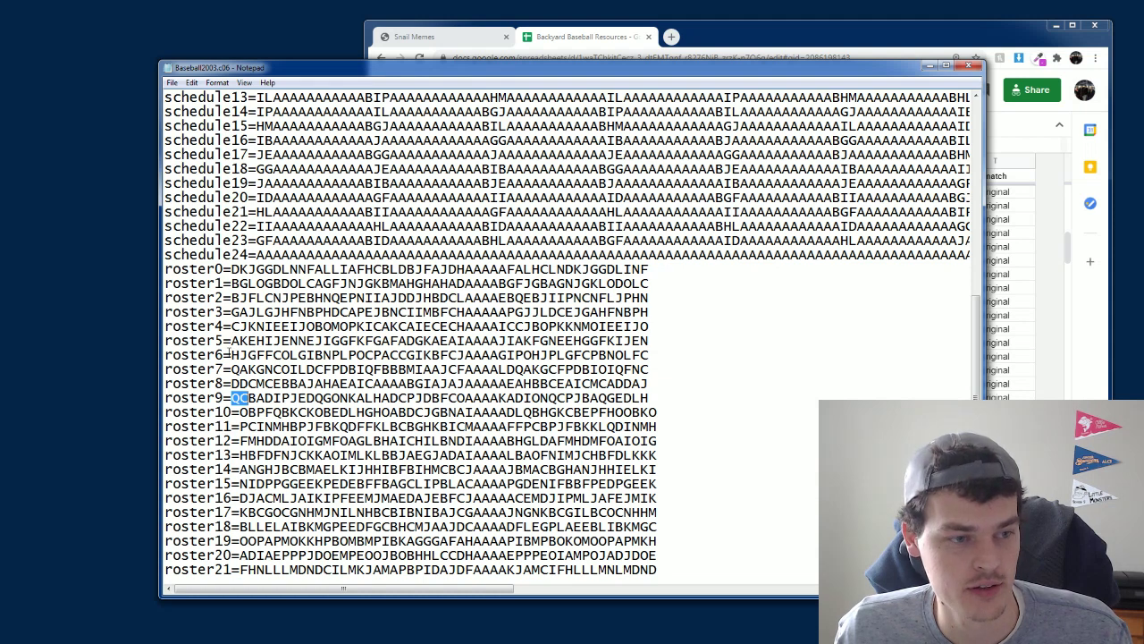
left_click_drag(231, 355, 248, 383)
left_click(239, 383)
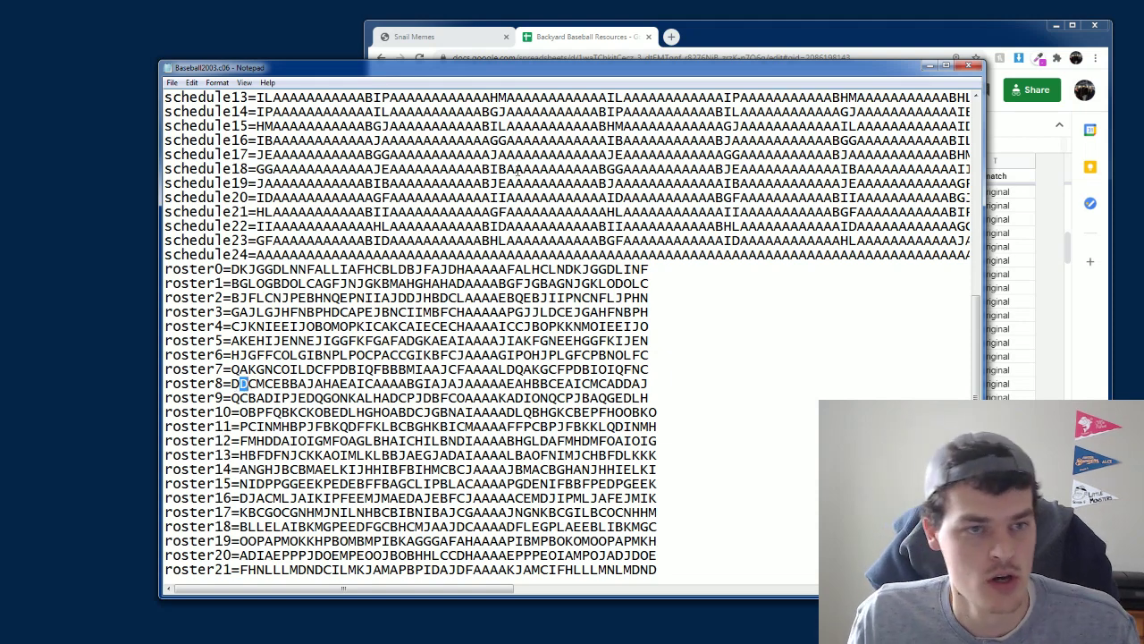
Switch to the snailmemes.com page in the browser and open Player Swapper 2003 from its Backyard Baseball Resources.
left_click(427, 35)
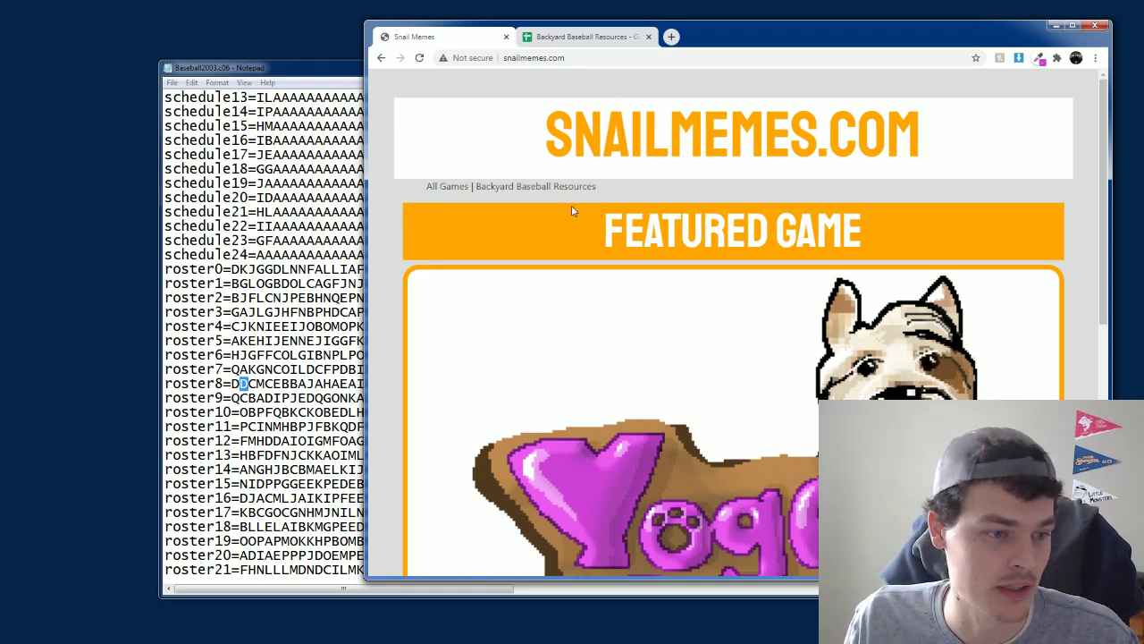
left_click(567, 58)
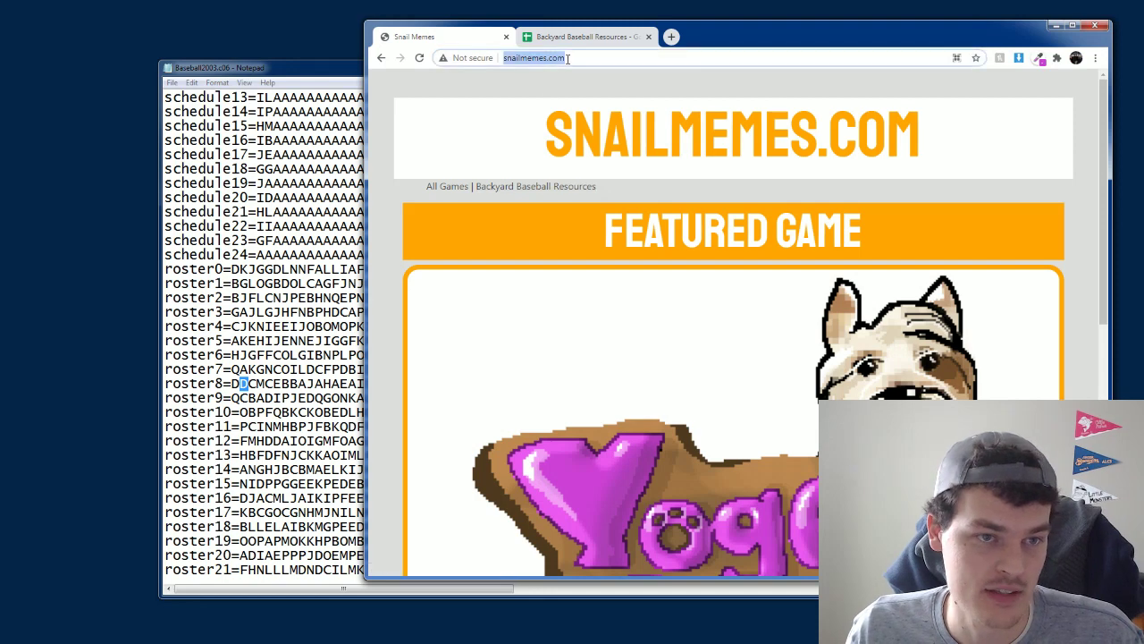
left_click(543, 194)
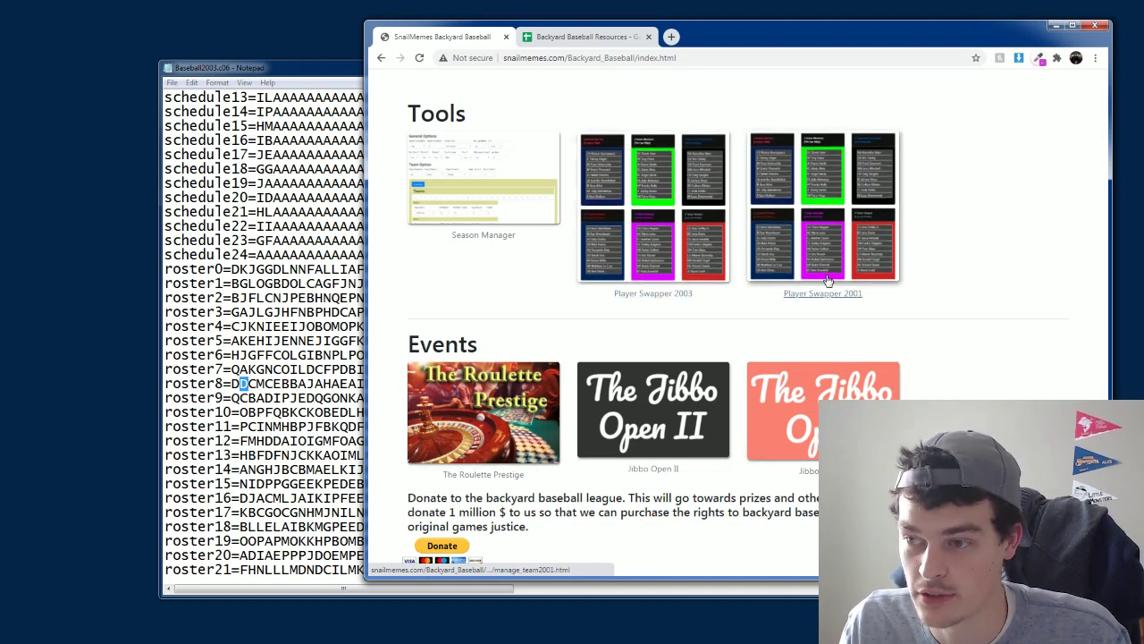
left_click(633, 234)
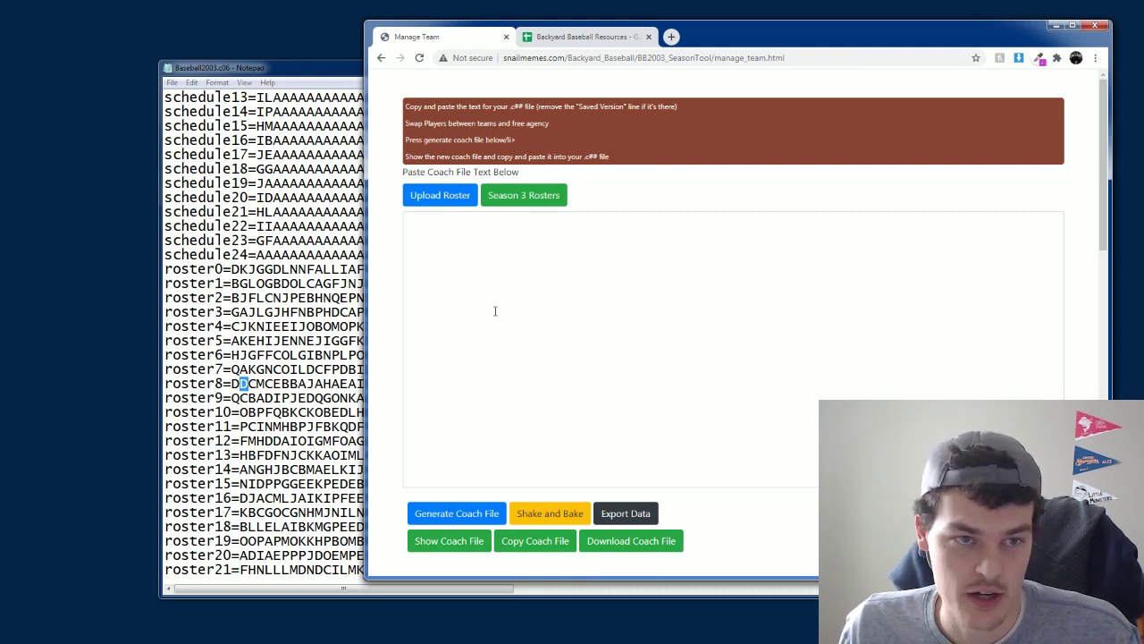
Read the tool's instructions on pasting the .c## file text and removing the "Saved Version" line.
left_click_drag(407, 105, 690, 108)
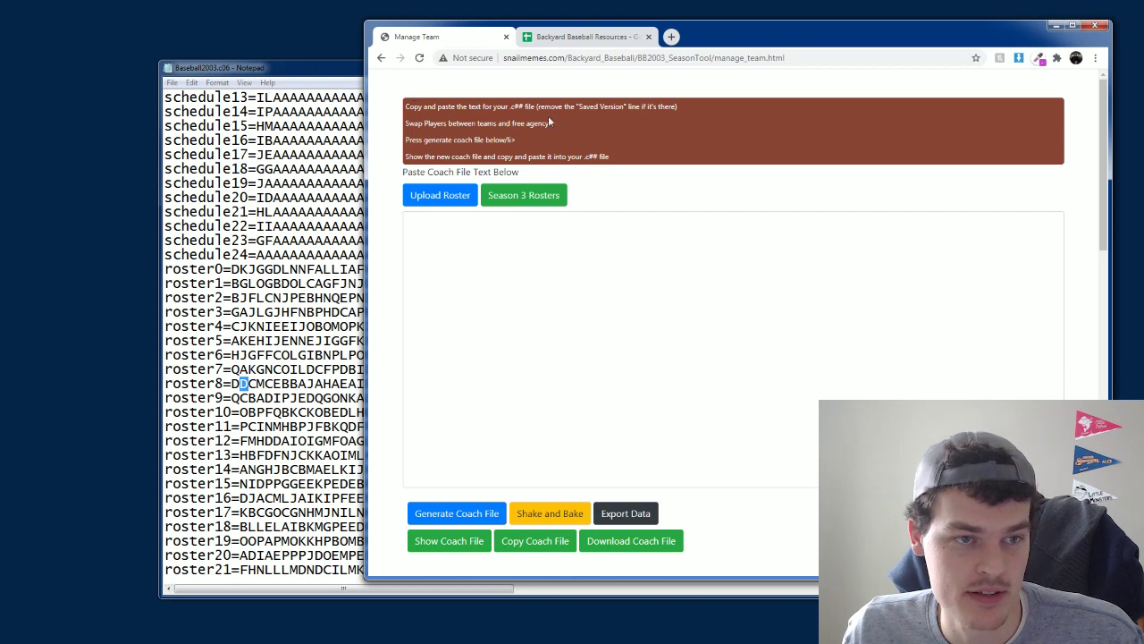
left_click_drag(510, 105, 526, 105)
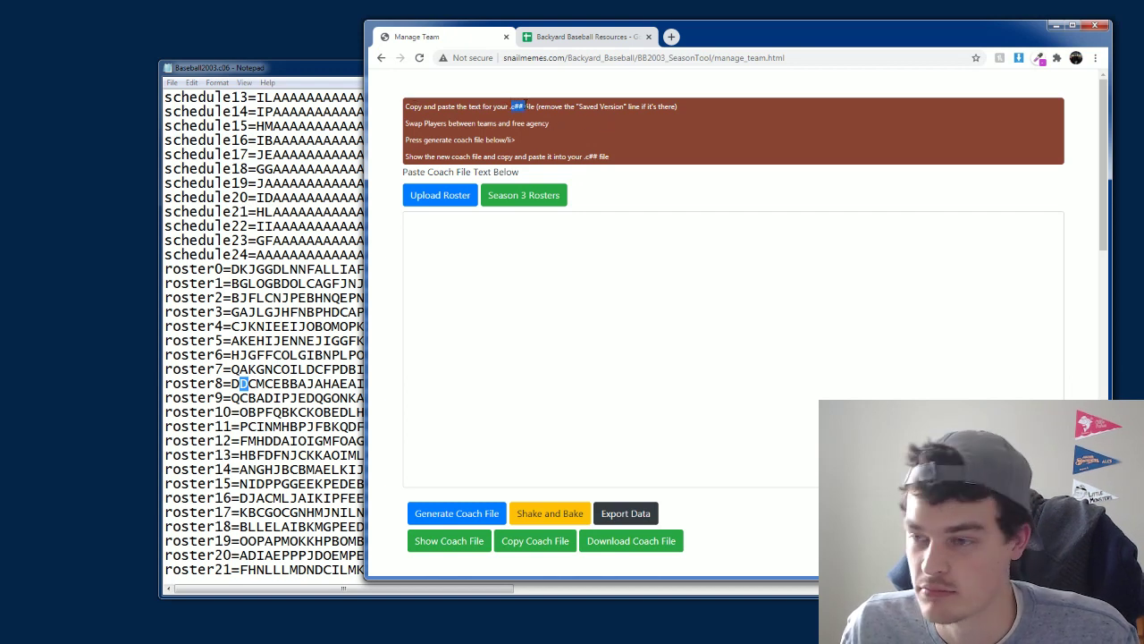
left_click(578, 111)
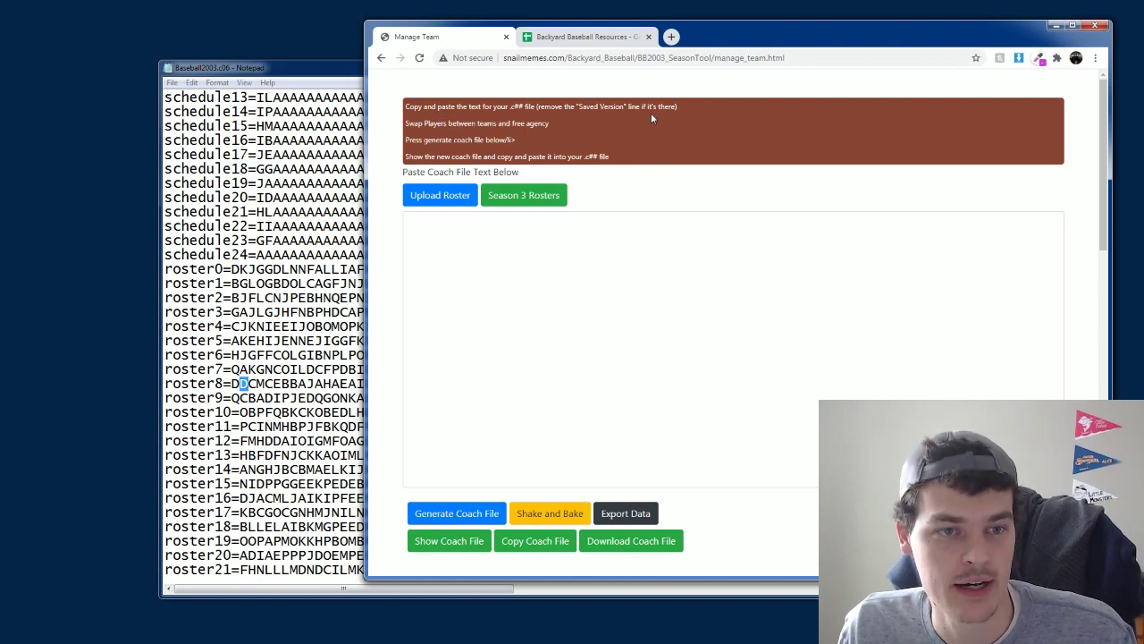
left_click_drag(539, 106, 662, 106)
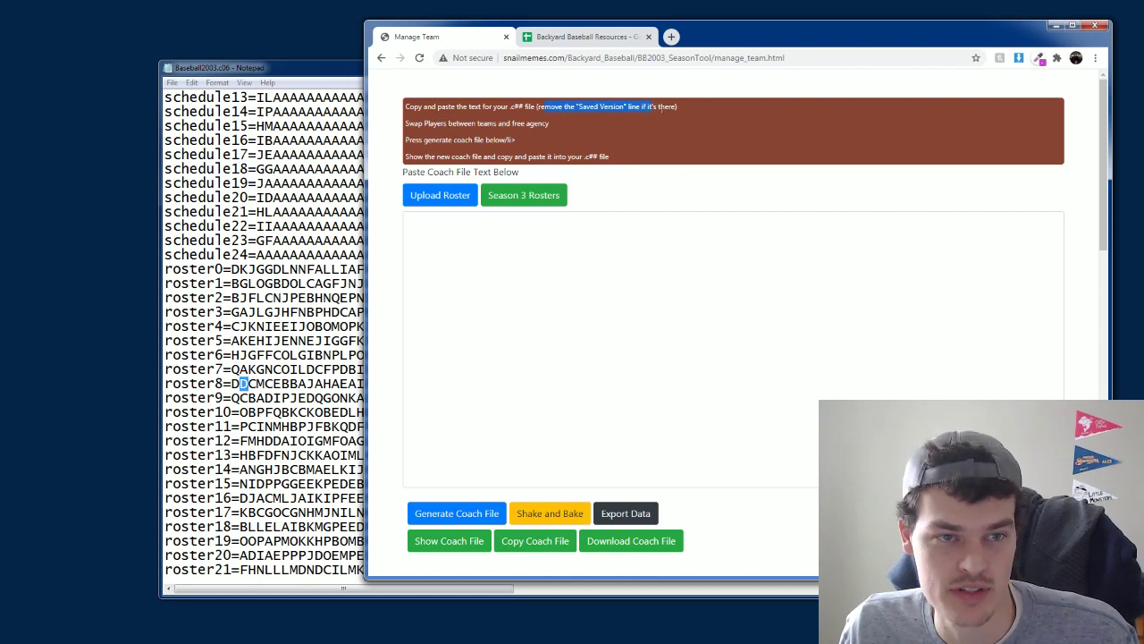
Return to the Baseball2003.c06 file in Notepad and check it for a "Saved Version" line.
left_click(234, 188)
scroll(234, 187, "up", 10)
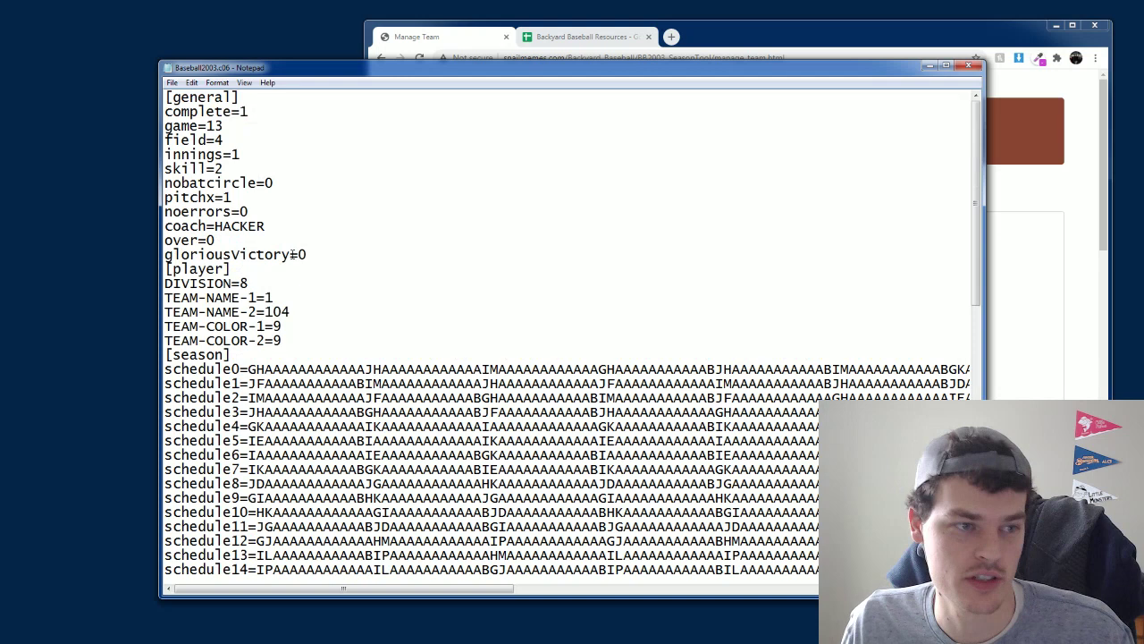
scroll(340, 234, "down", 7)
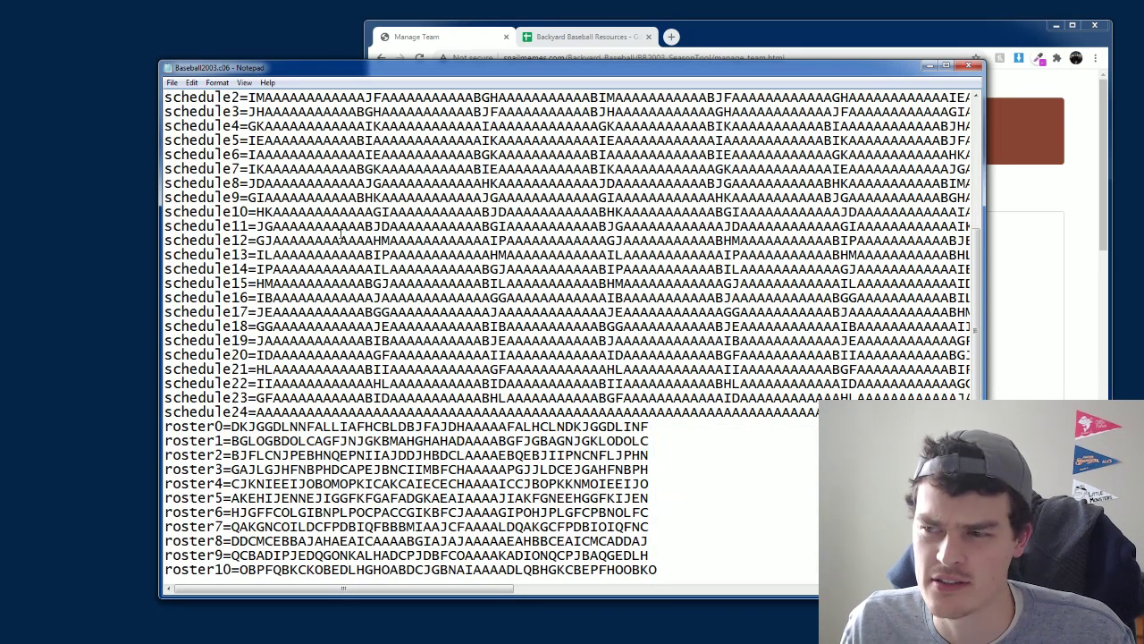
Read the web tool's instructions on swapping players between teams and free agency and on generating the coach file.
scroll(341, 232, "down", 5)
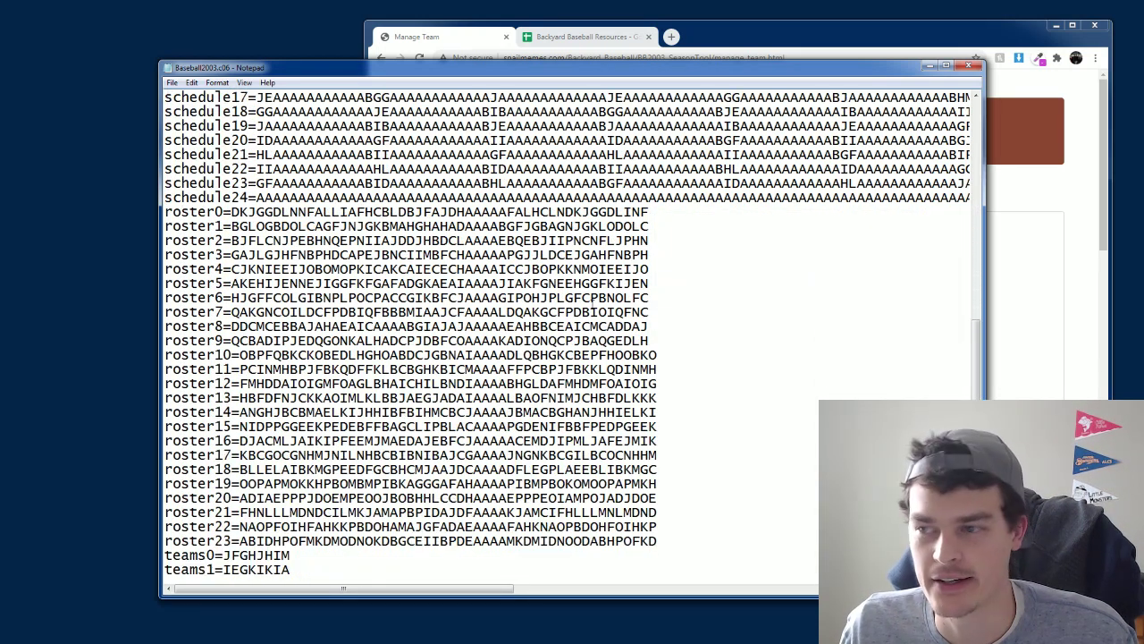
left_click(767, 48)
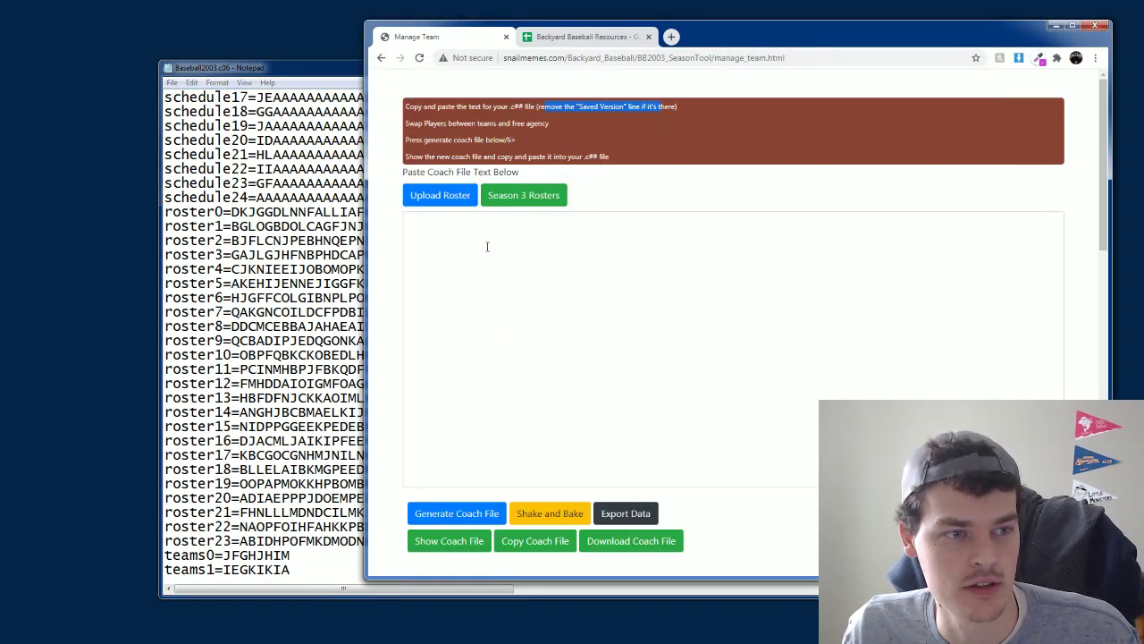
left_click_drag(405, 123, 569, 116)
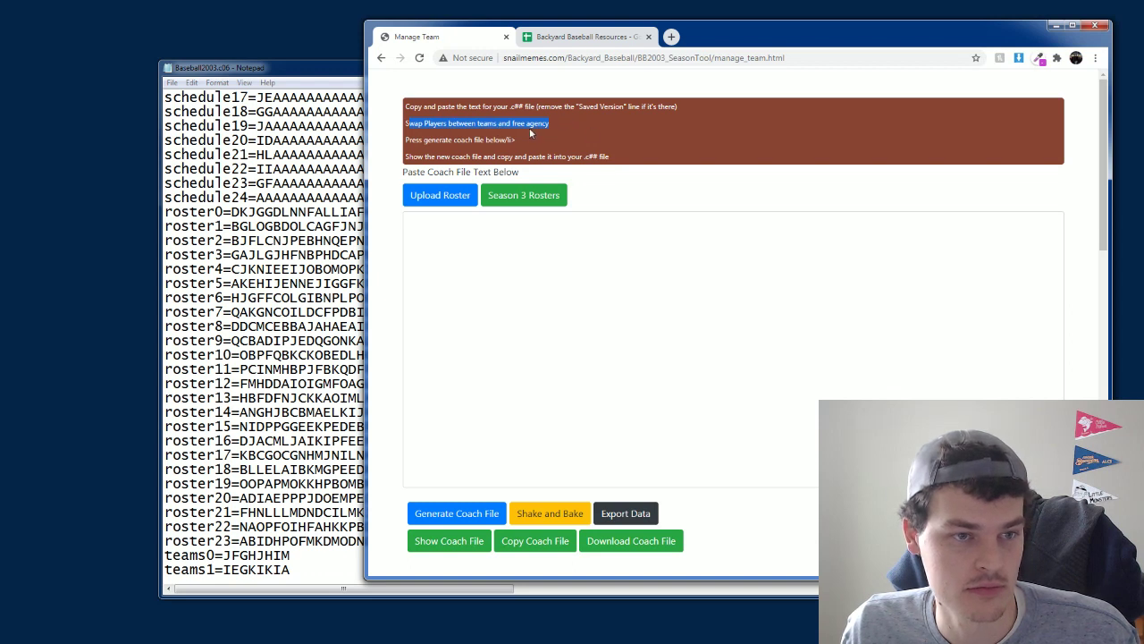
left_click_drag(501, 123, 573, 126)
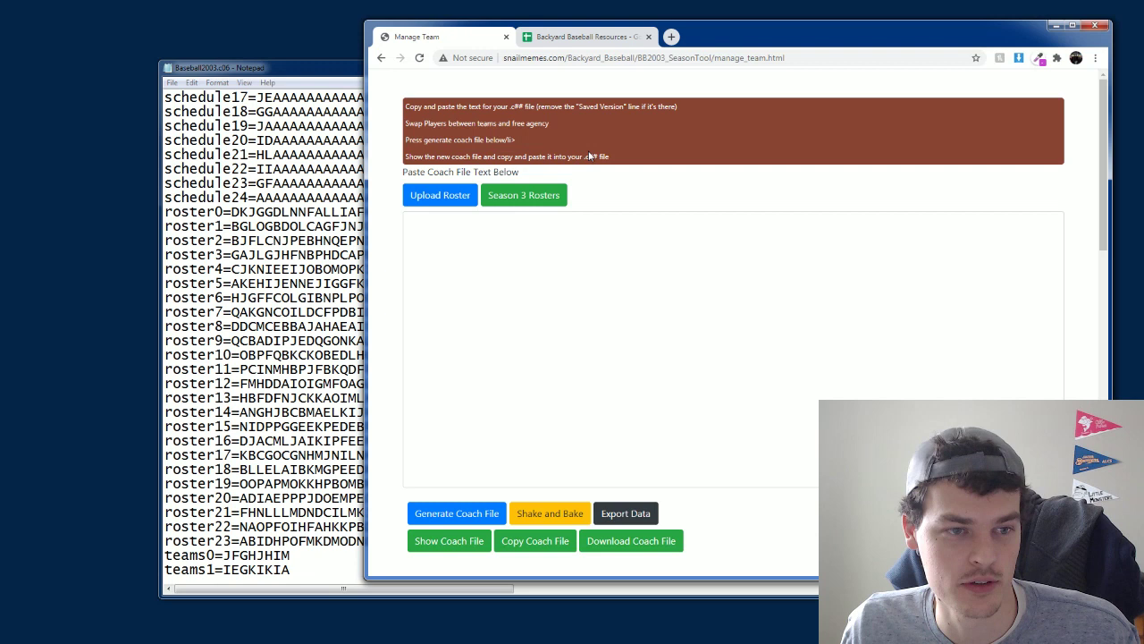
left_click_drag(405, 140, 516, 140)
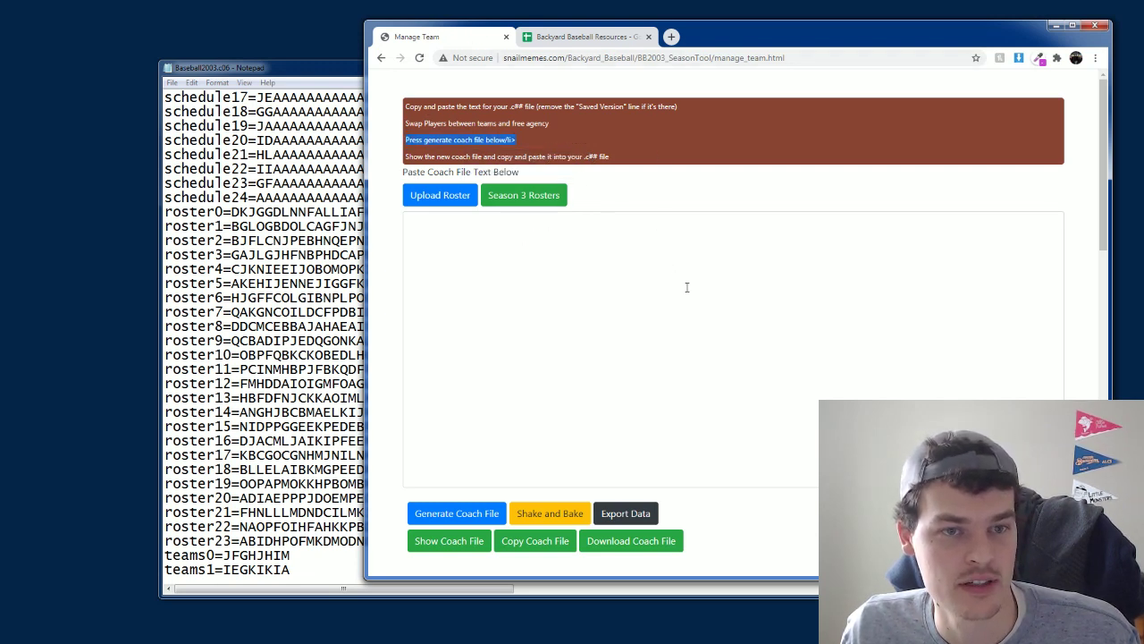
Copy the entire Baseball2003.c06 text from Notepad into the web tool's coach file text area and upload the roster.
left_click(334, 84)
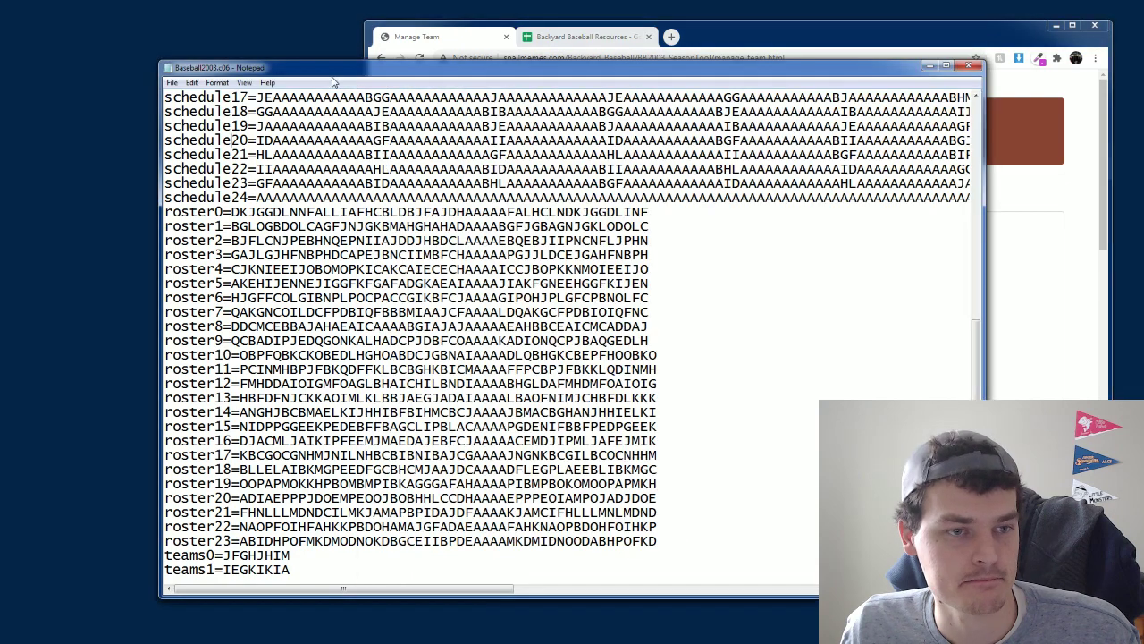
scroll(509, 322, "up", 12)
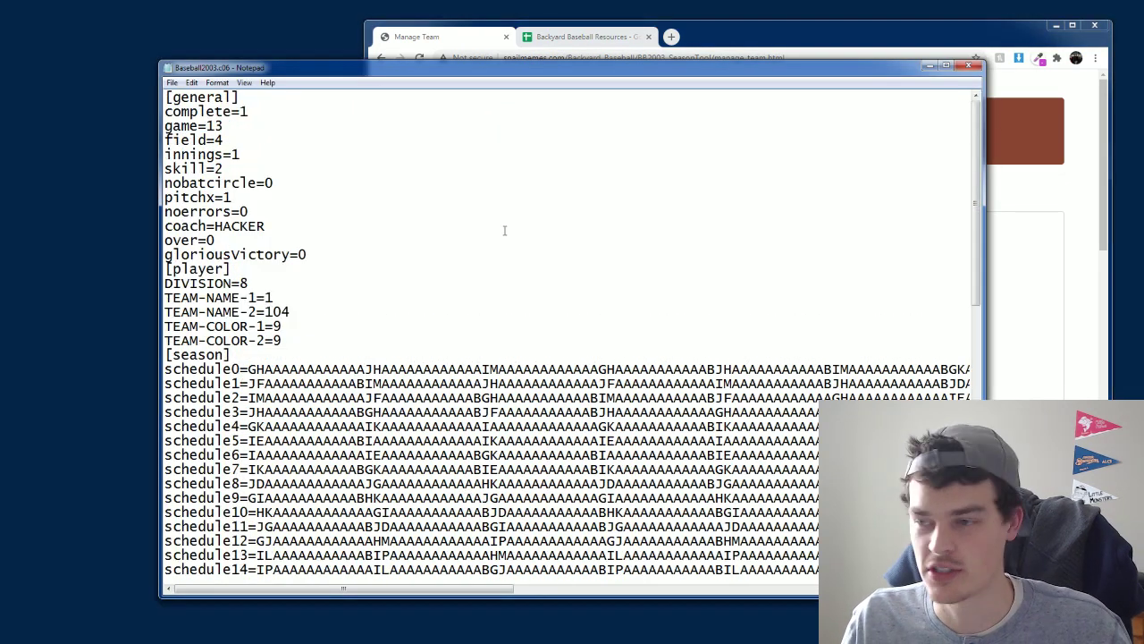
left_click(527, 178)
scroll(528, 179, "down", 2)
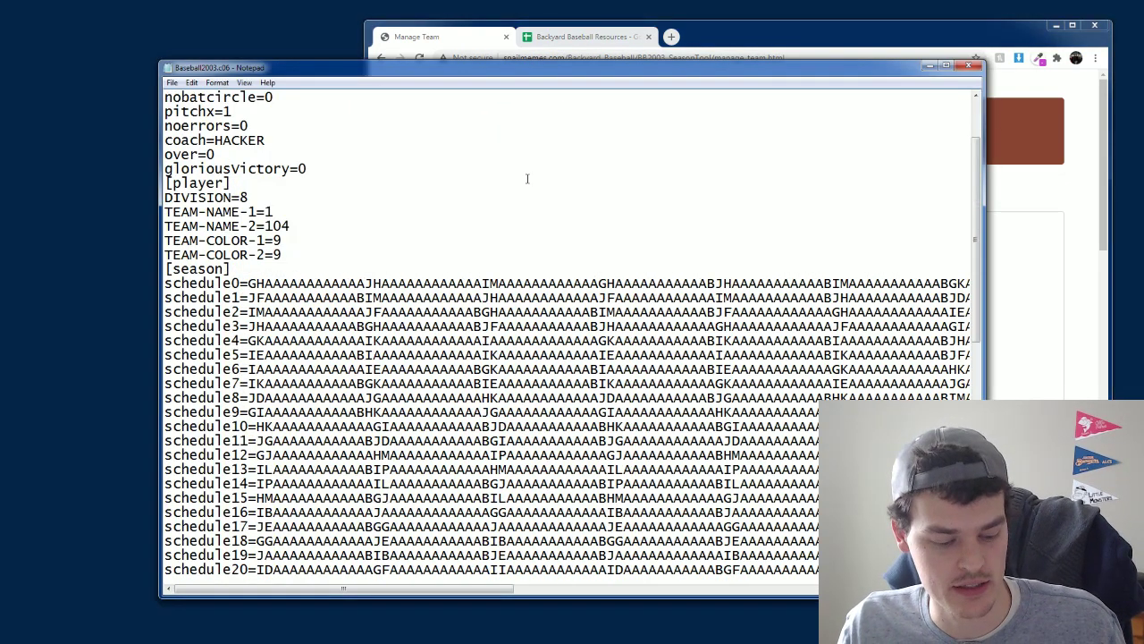
key("ctrl+a")
key("alt+Tab")
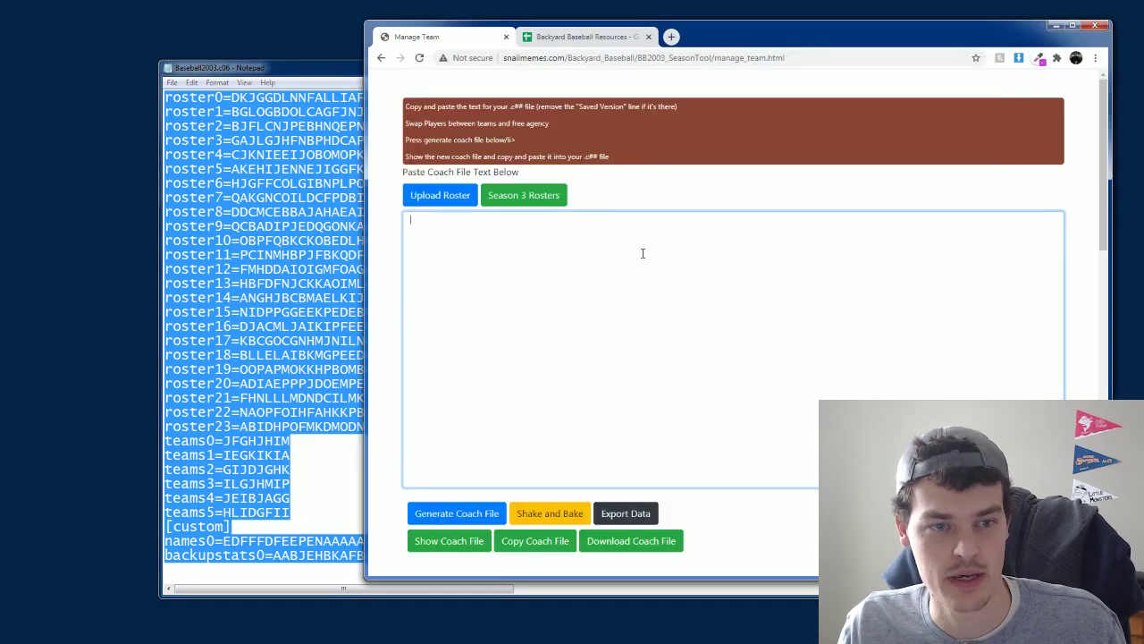
key("ctrl+v")
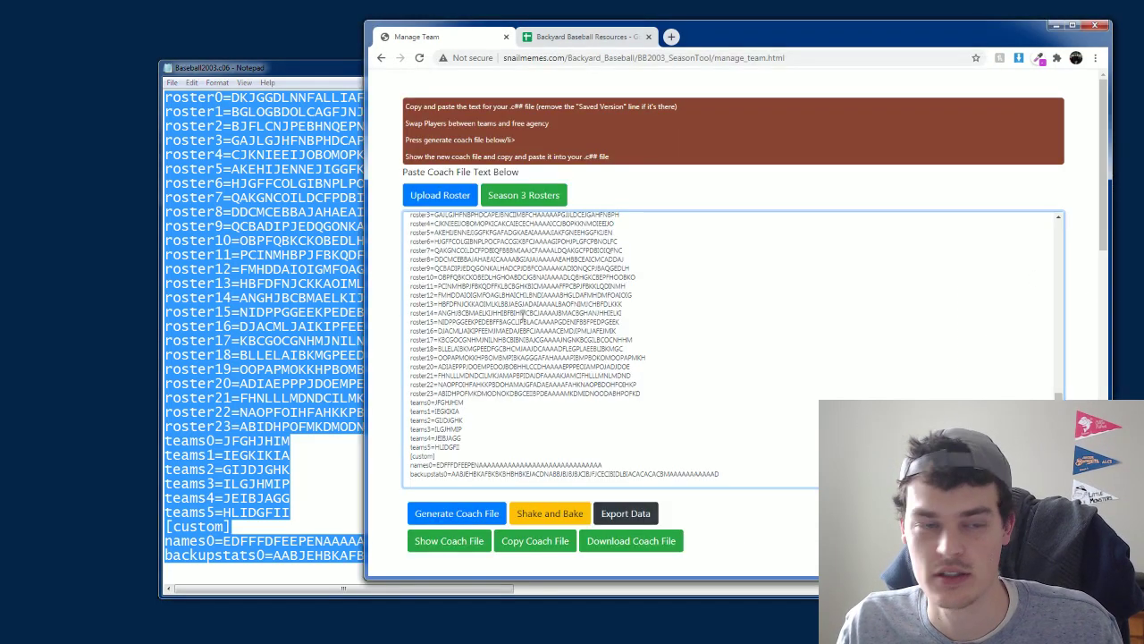
scroll(522, 313, "up", 10)
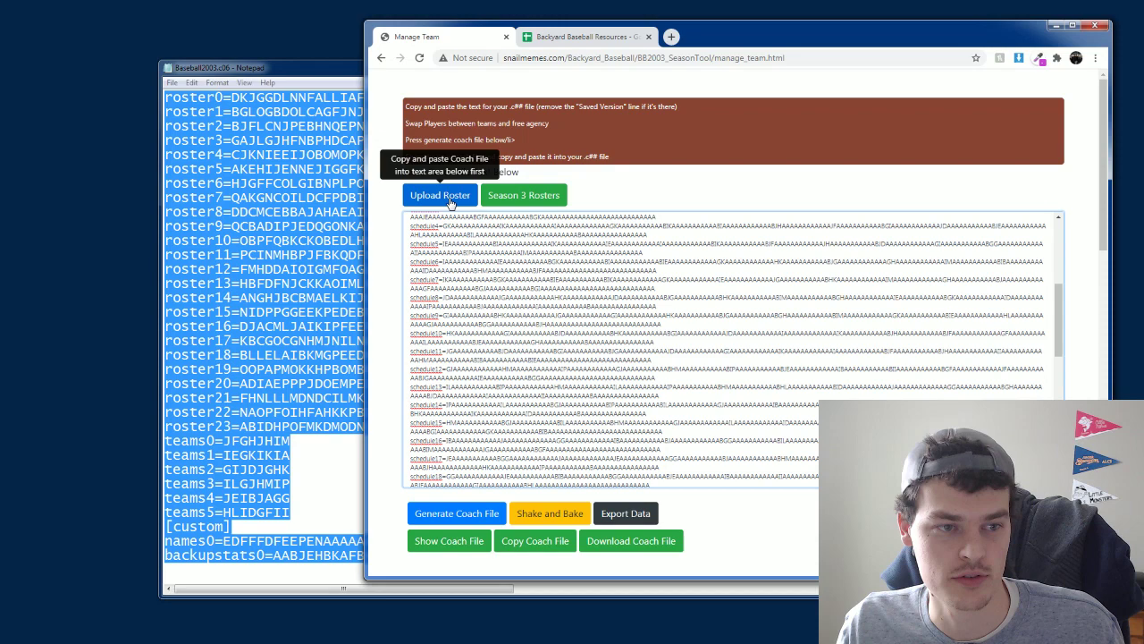
left_click(439, 195)
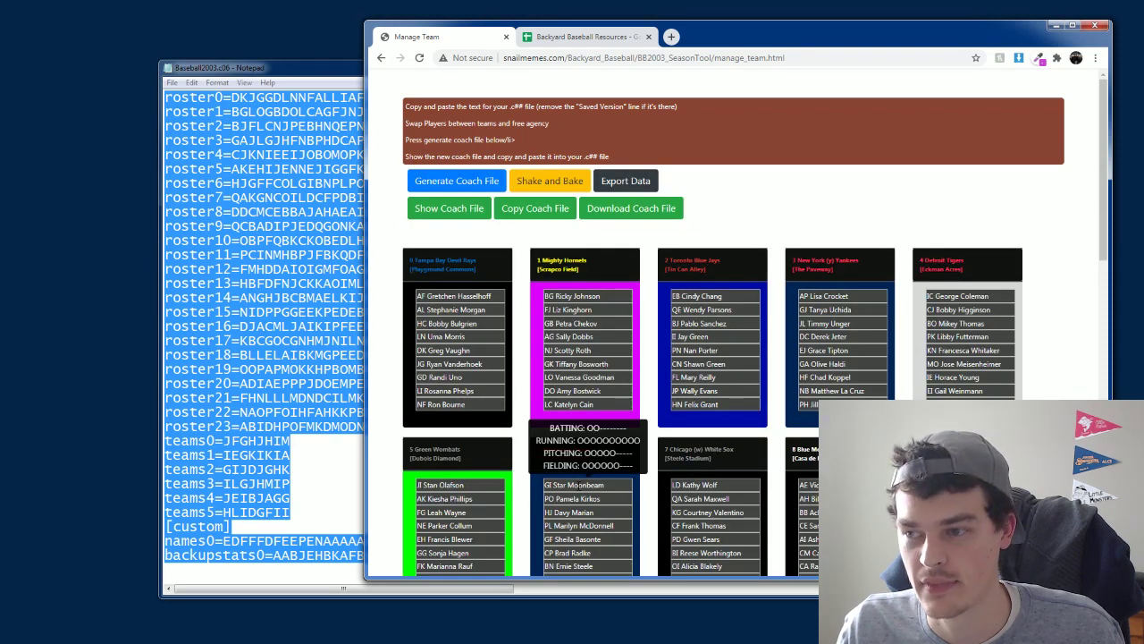
Examine the loaded team rosters from the Tampa Bay Devil Rays to the Blue Melonheads, including team headings and player ratings.
scroll(581, 490, "down", 4)
scroll(581, 490, "up", 4)
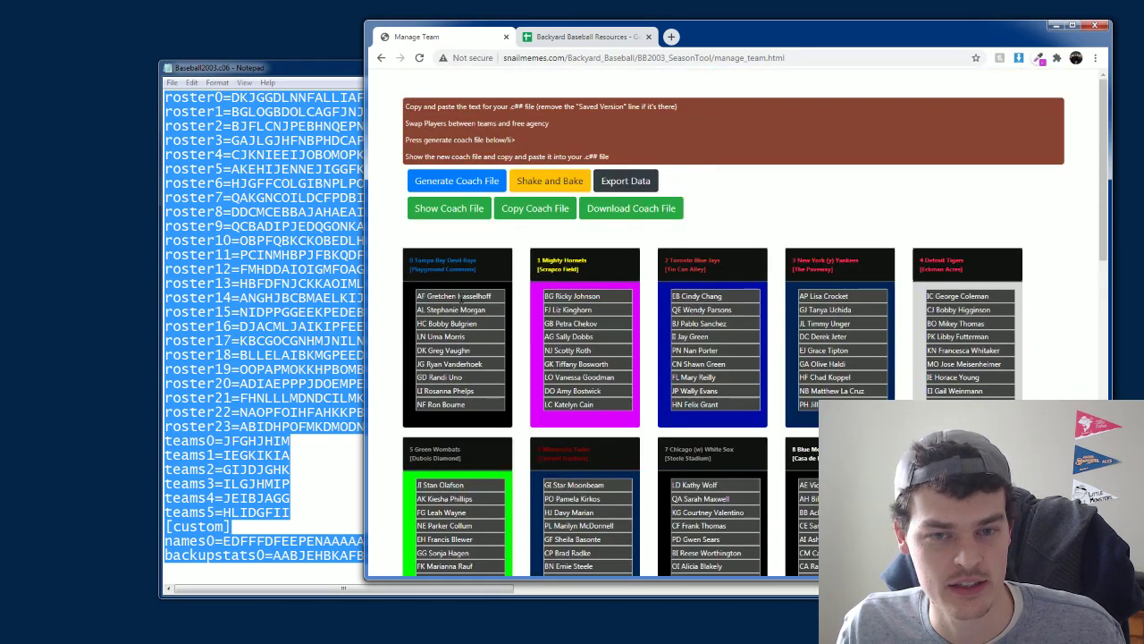
mouse_move(577, 296)
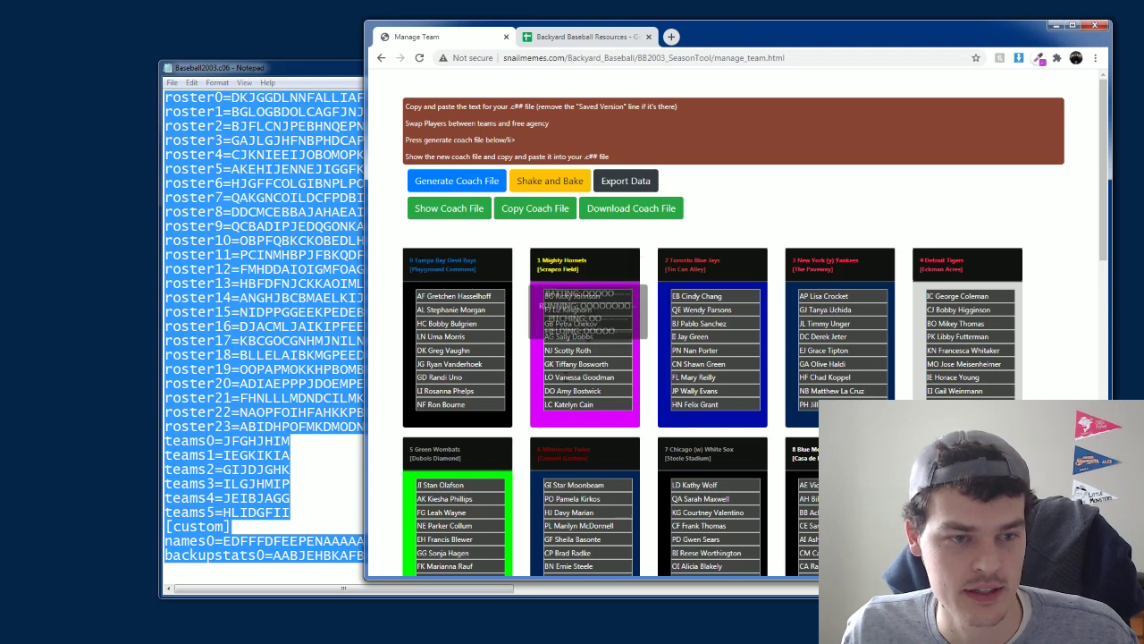
left_click_drag(412, 260, 480, 264)
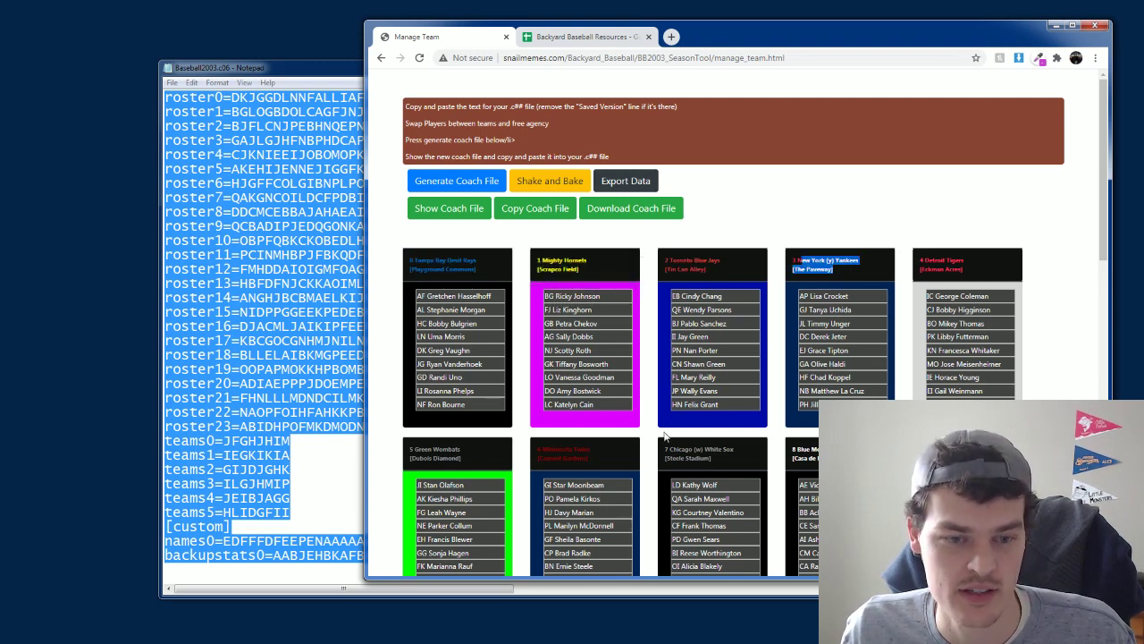
scroll(736, 435, "down", 2)
left_click_drag(792, 329, 833, 340)
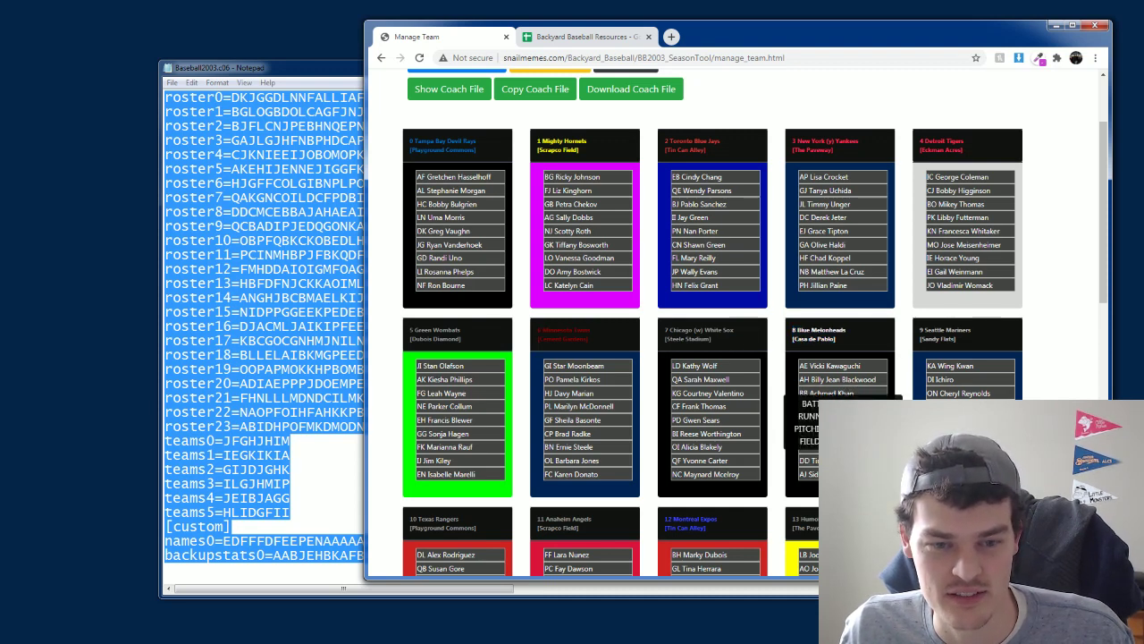
mouse_move(828, 366)
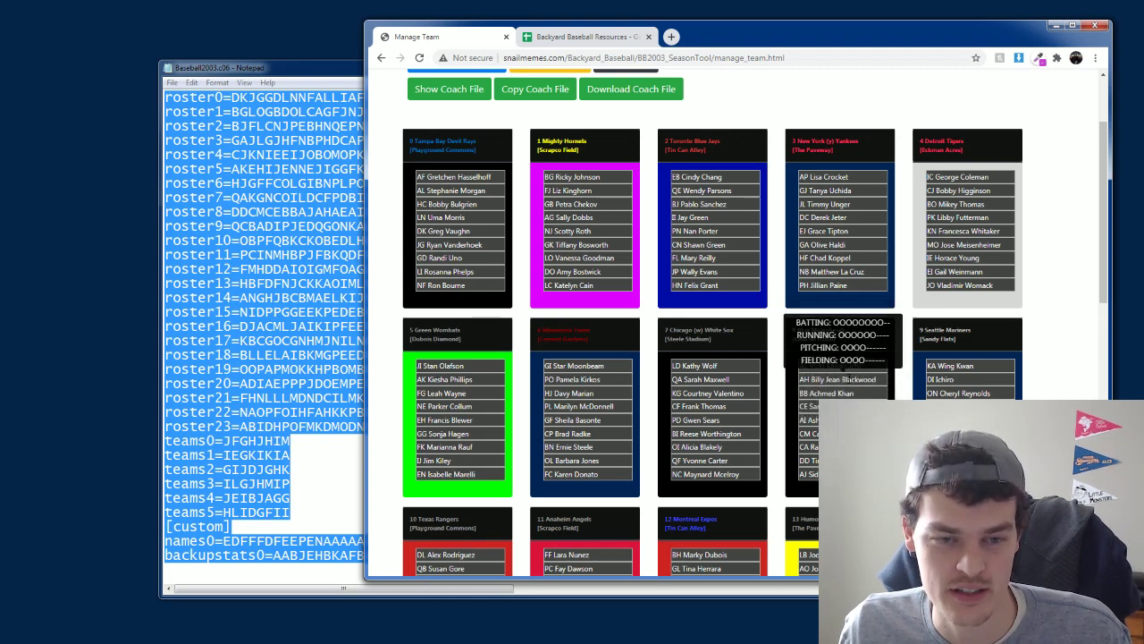
Look through the remaining teams and the Free Agents list, checking the ratings of Mr. Clanky and CUSTOM PLAYER.
scroll(841, 375, "down", 2)
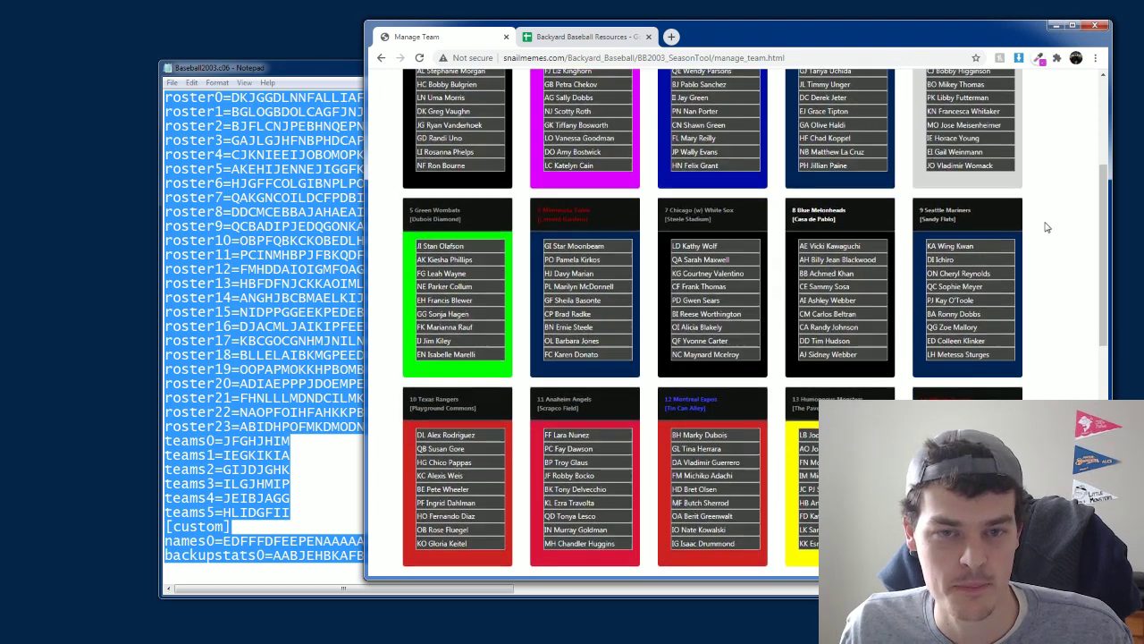
scroll(1046, 227, "down", 2)
scroll(1054, 232, "down", 8)
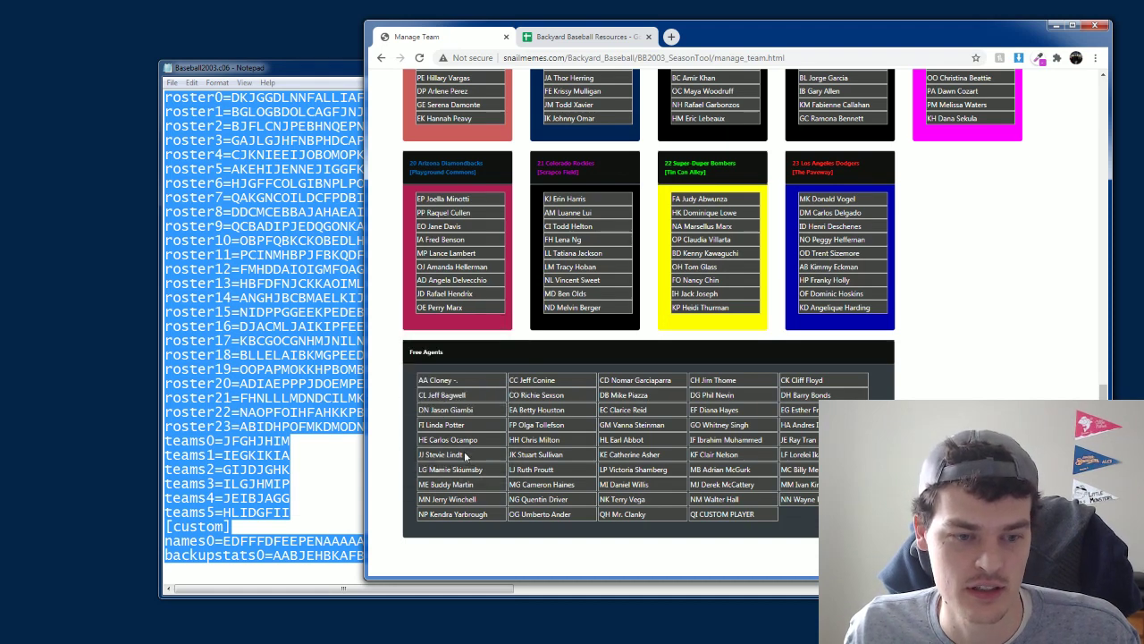
mouse_move(471, 395)
mouse_move(625, 523)
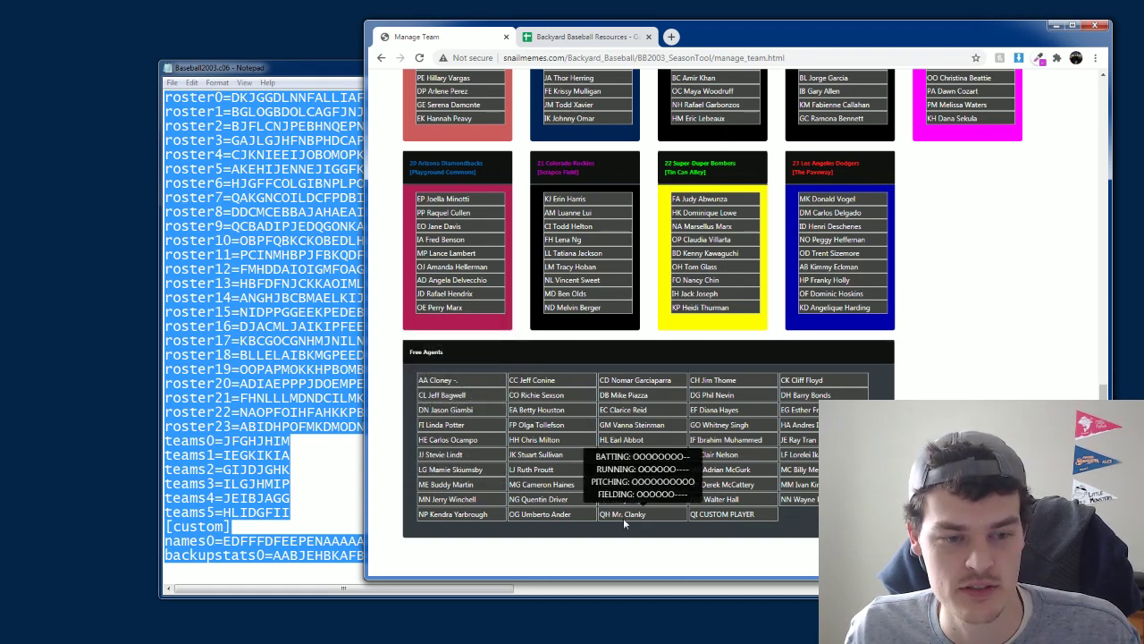
mouse_move(733, 516)
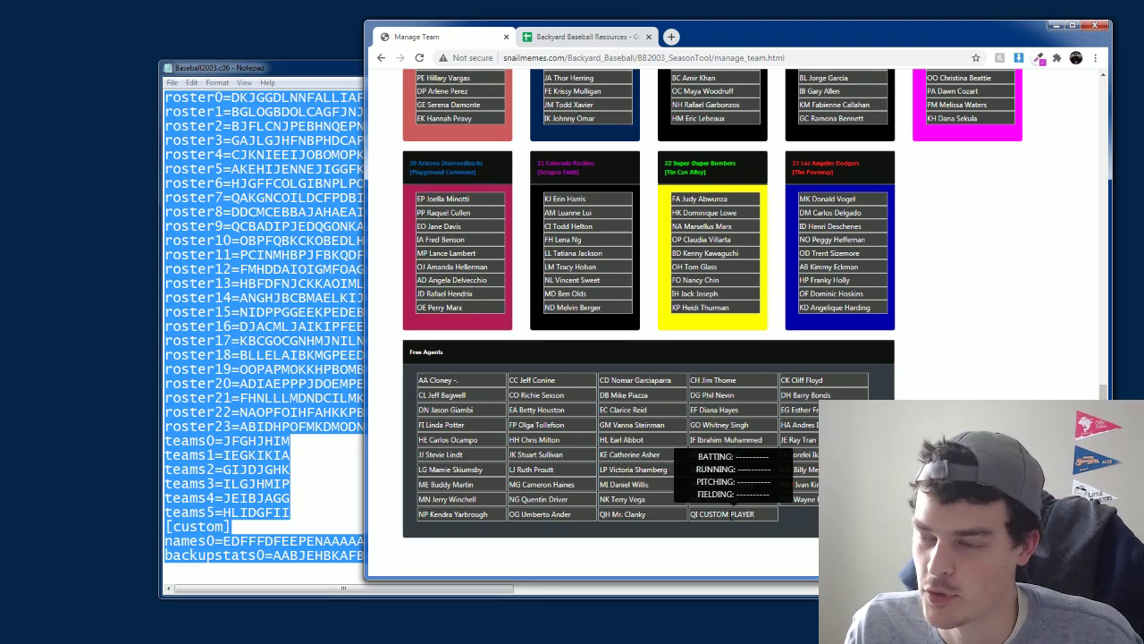
mouse_move(719, 472)
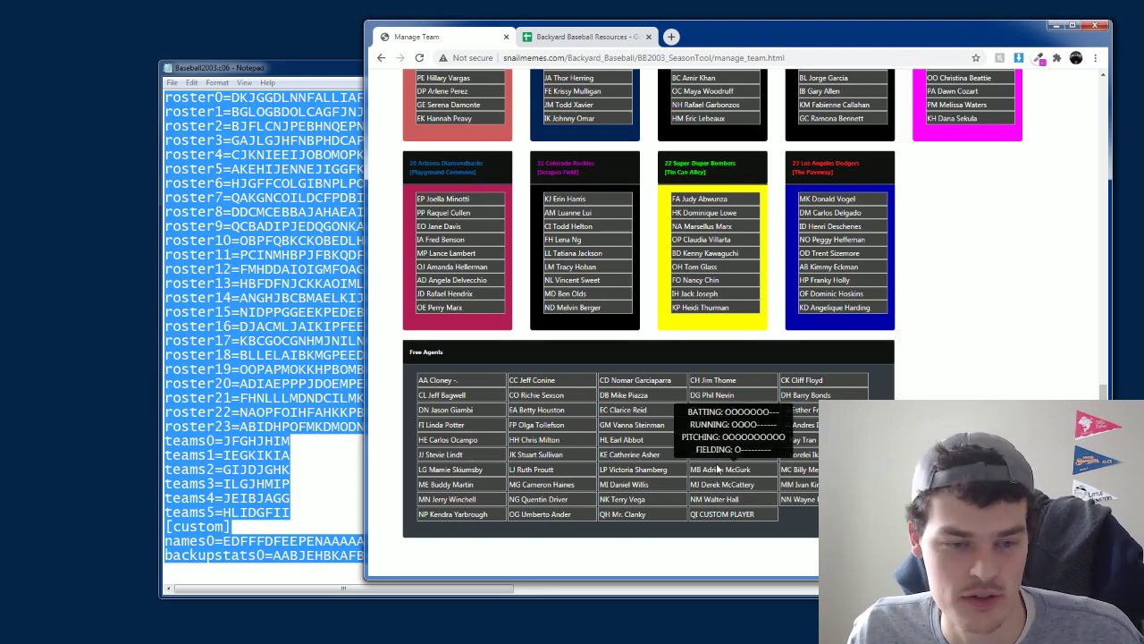
Search the page for "chico" and swap Chico Pappas of the Texas Rangers onto the Blue Melonheads in exchange for Tim Hudson.
scroll(527, 362, "up", 10)
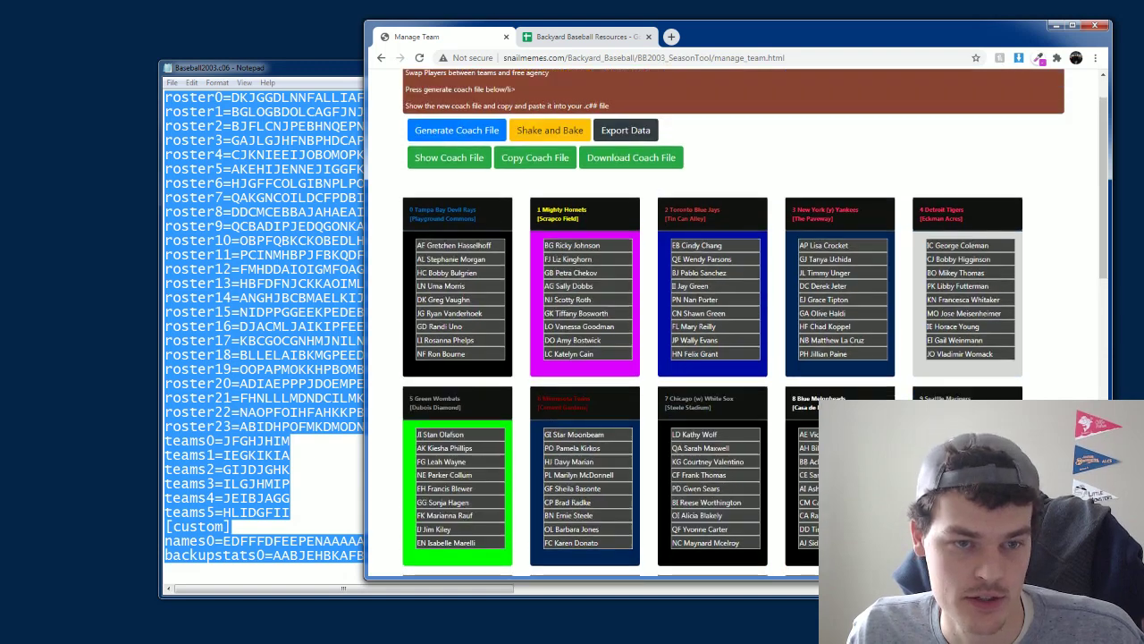
scroll(536, 358, "down", 1)
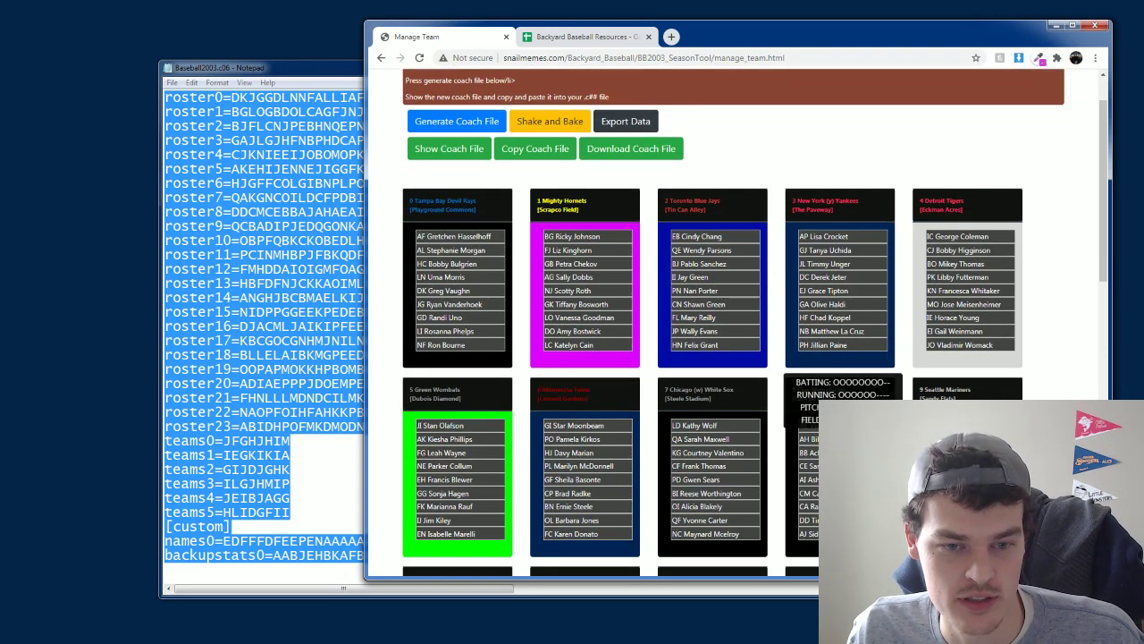
mouse_move(840, 261)
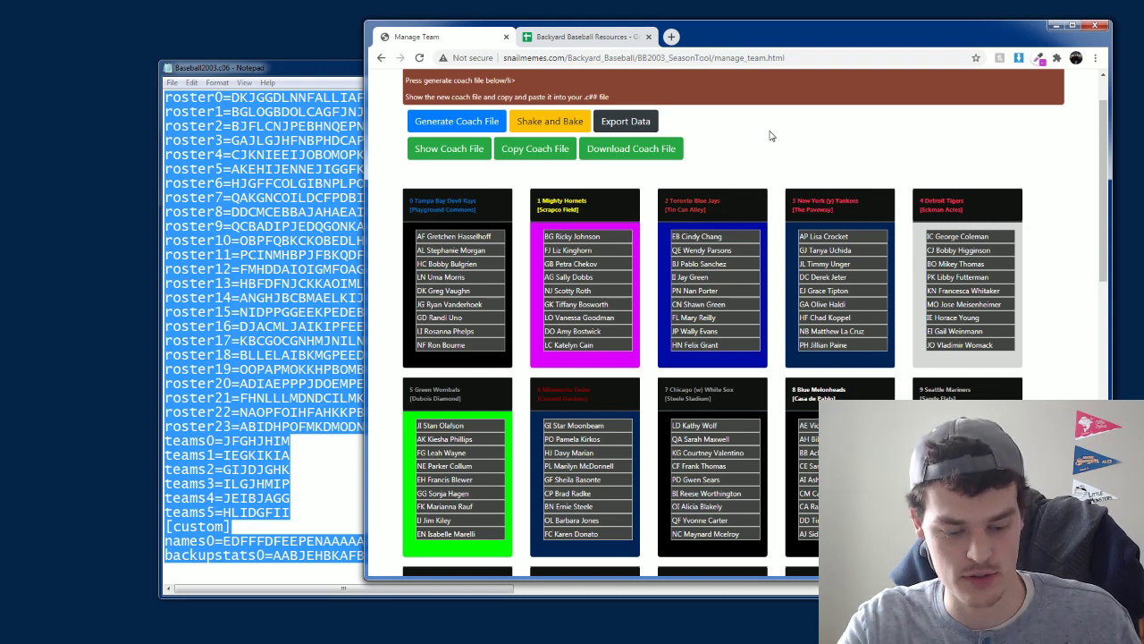
key("ctrl+f")
type("chico")
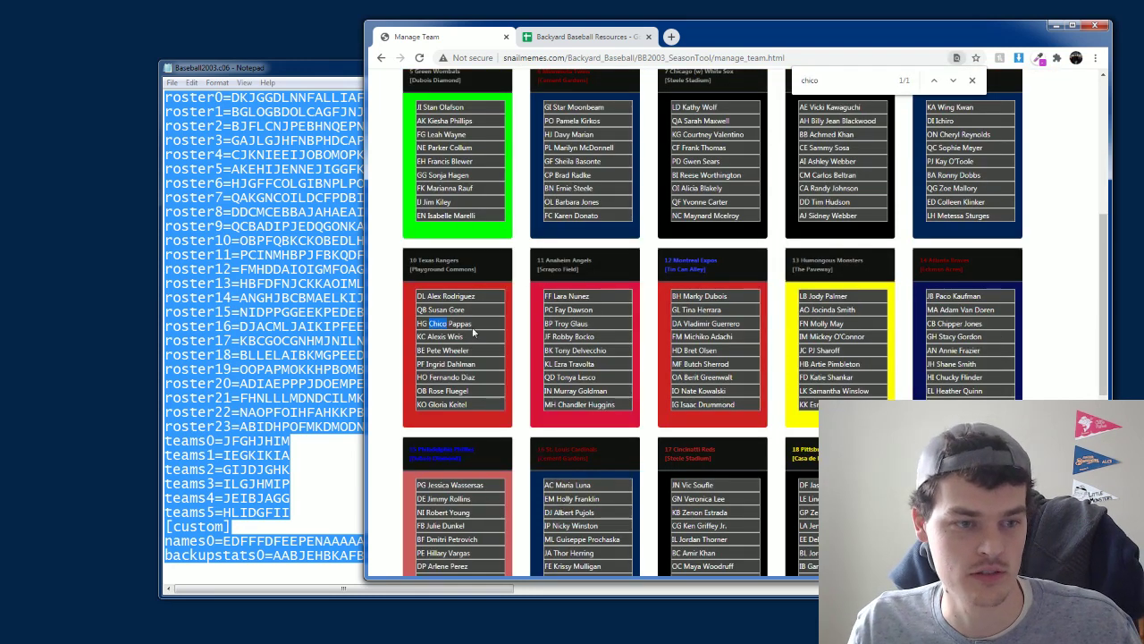
key("Escape")
left_click_drag(456, 323, 844, 227)
scroll(837, 223, "up", 2)
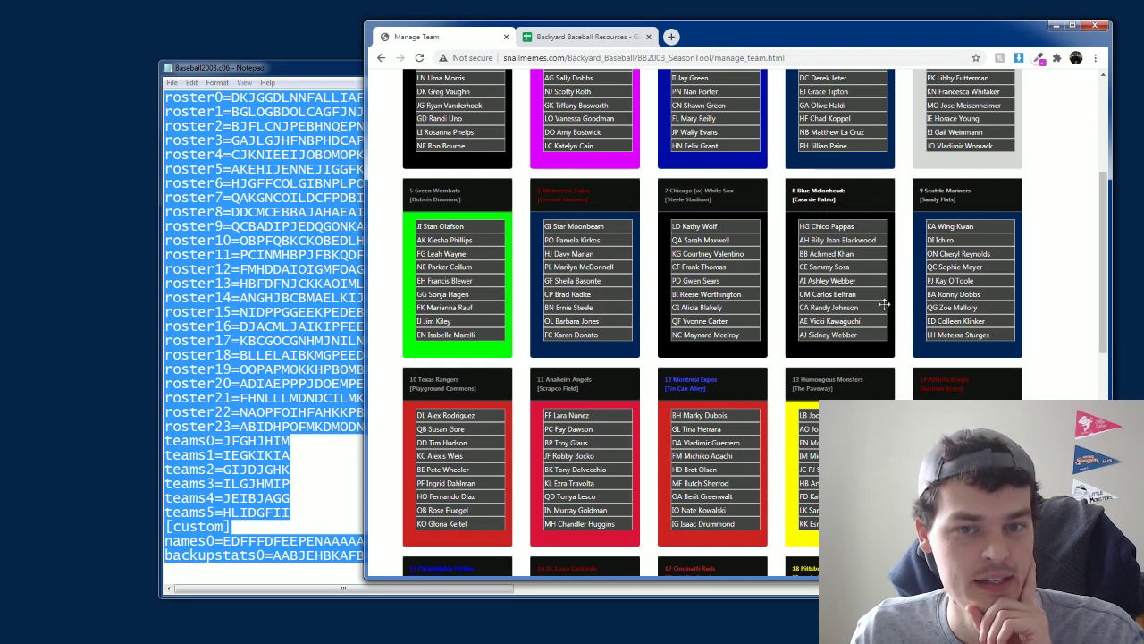
Bring Ichiro, Shane Smith and Courtney Valentino to the Blue Melonheads, trading away Billy Jean Blackwood, Ashley Webber and Carlos Beltran.
left_click_drag(952, 240, 868, 232)
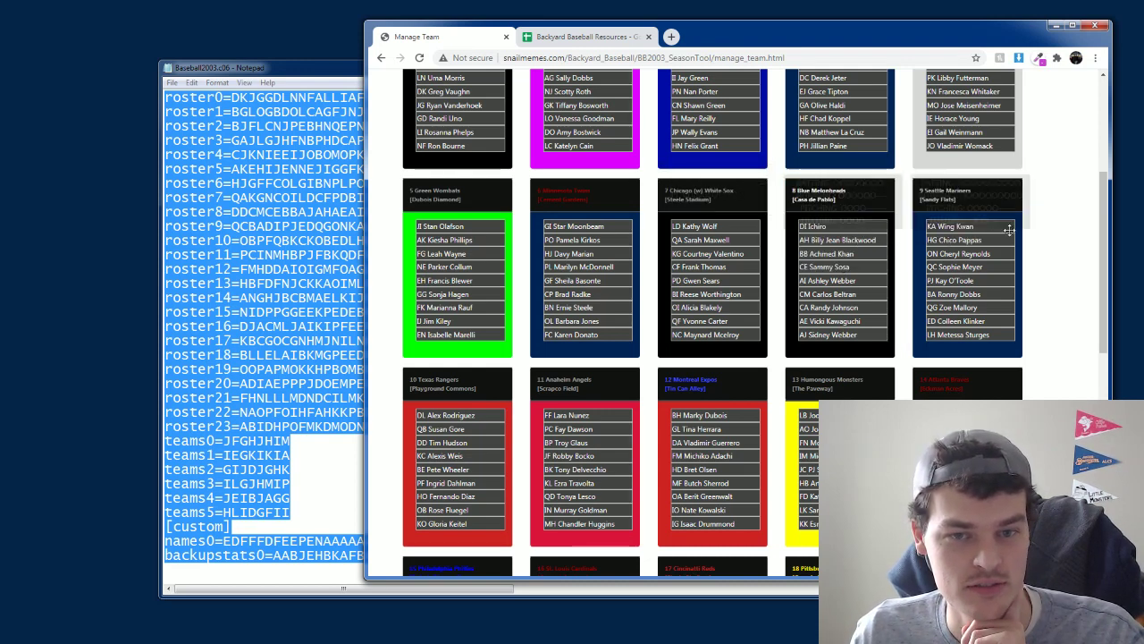
mouse_move(960, 243)
left_click_drag(960, 243, 853, 237)
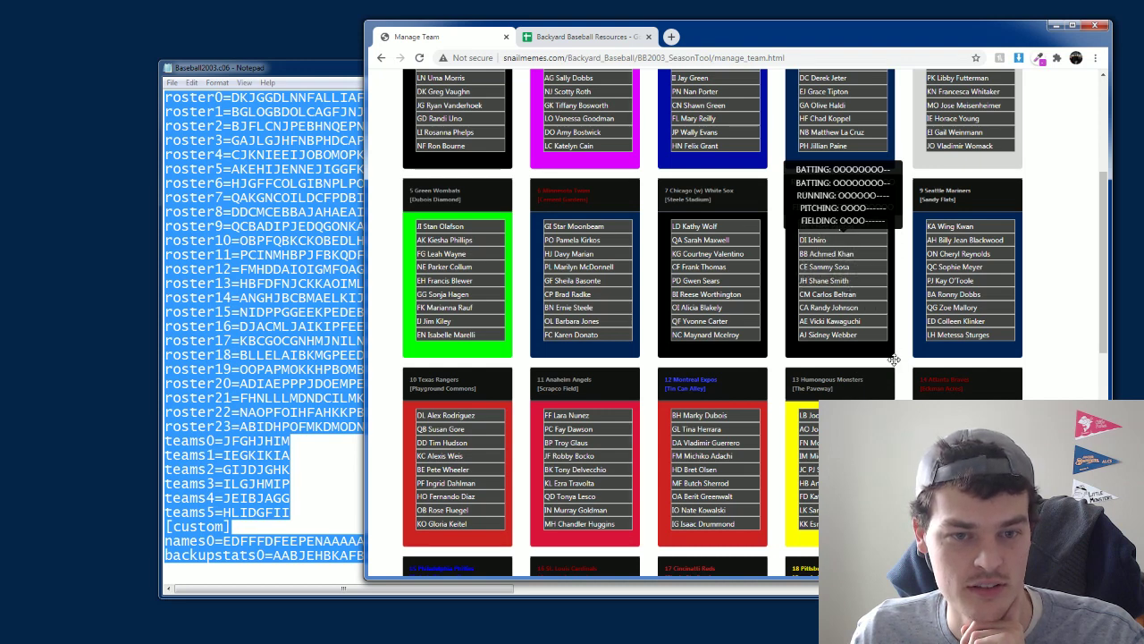
left_click_drag(713, 254, 854, 295)
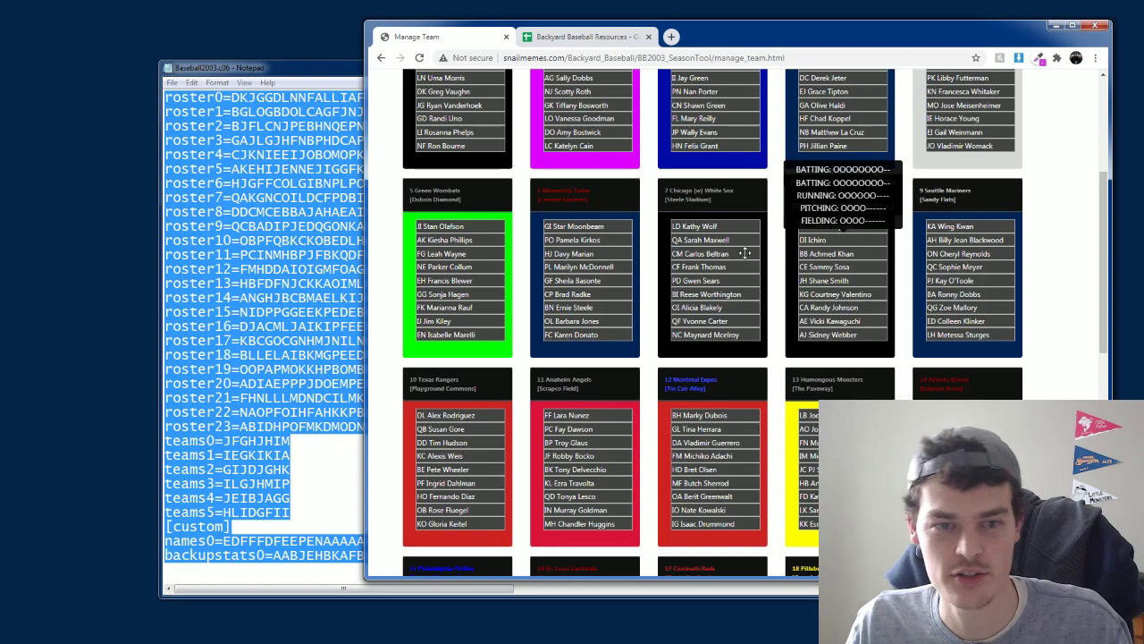
Look over the edited rosters and display the coach file text on the page.
scroll(745, 379, "up", 3)
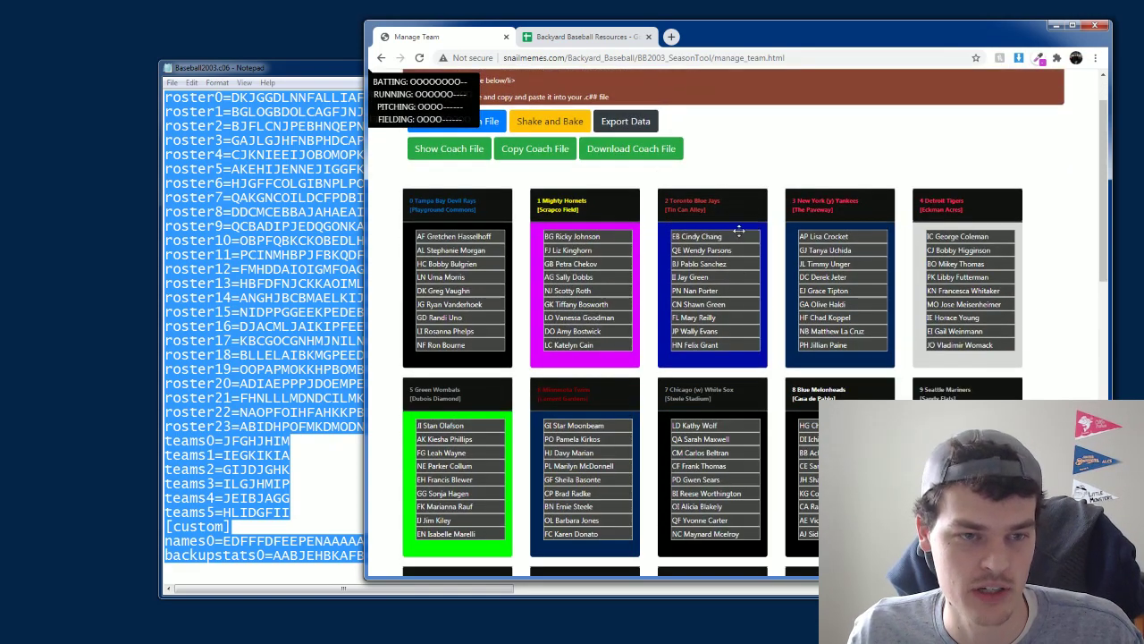
scroll(751, 268, "down", 7)
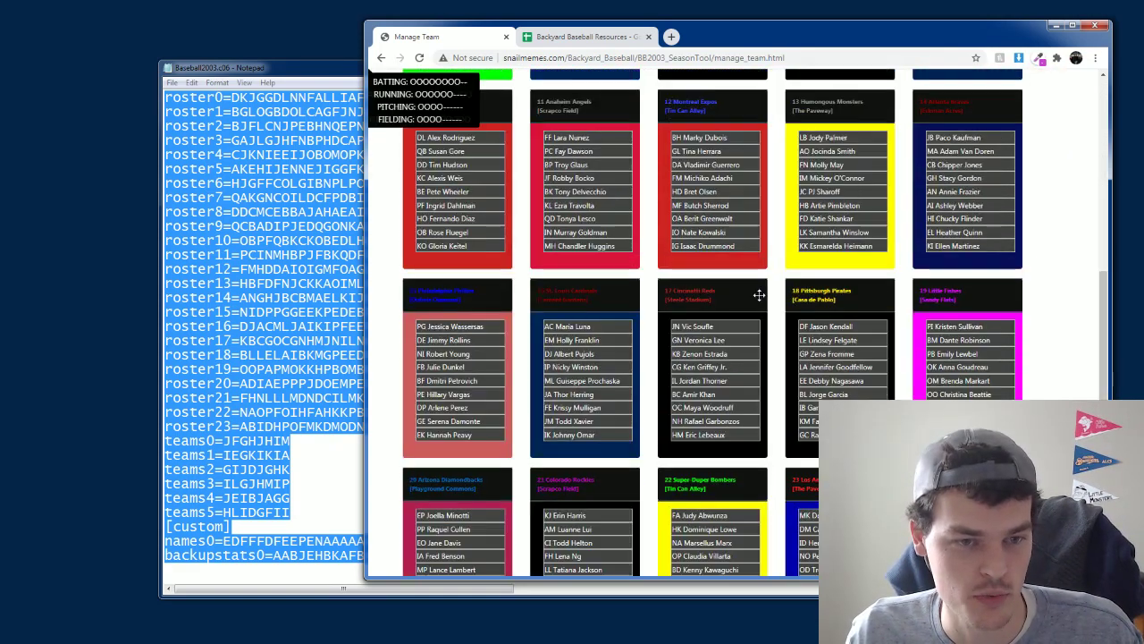
scroll(758, 295, "down", 3)
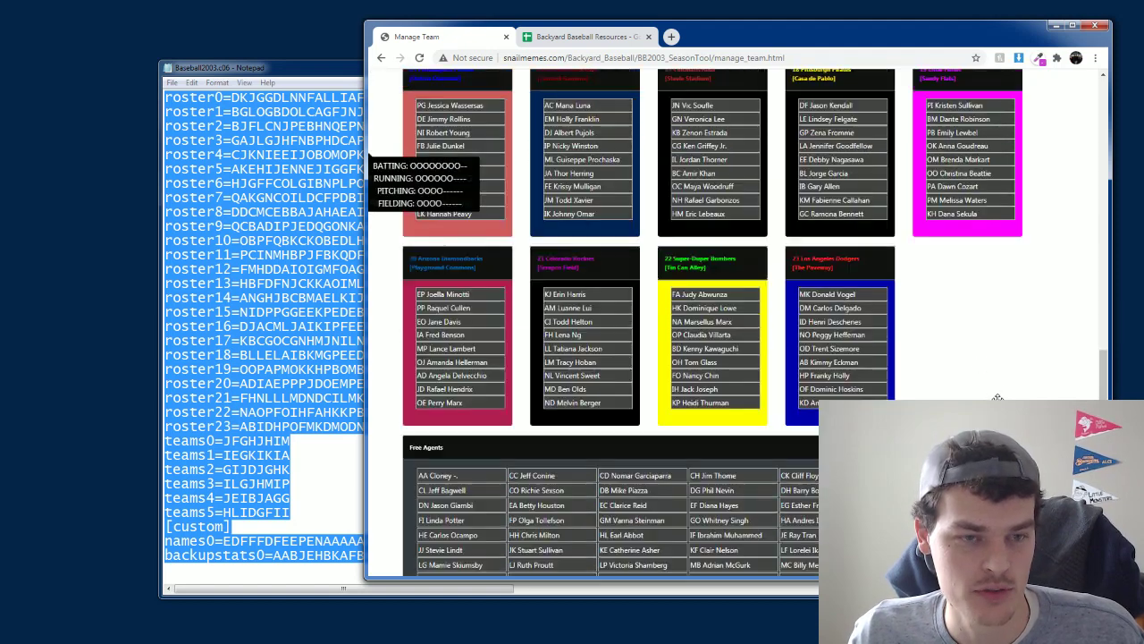
scroll(998, 397, "up", 10)
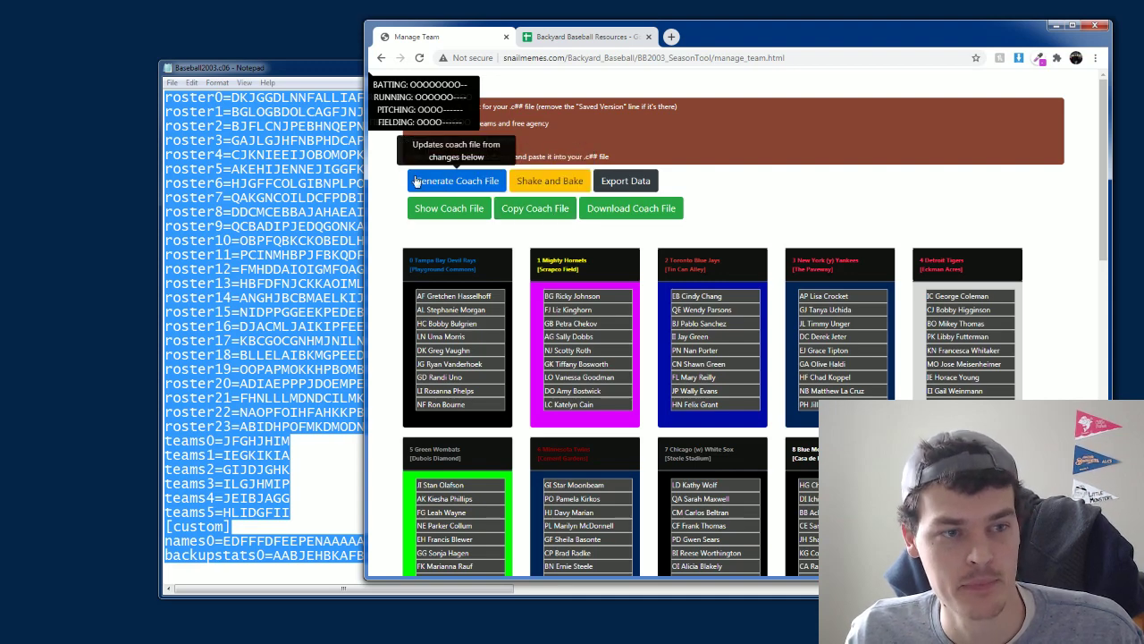
left_click(456, 208)
middle_click(519, 350)
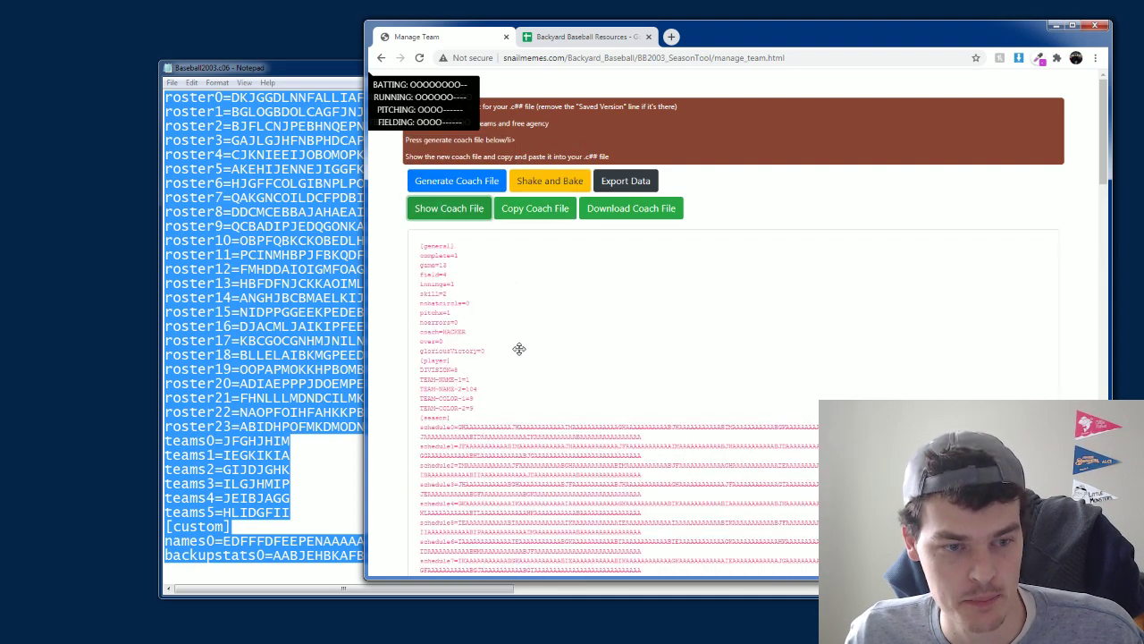
Generate the coach file from the edited rosters and display its text, checking the roster8 line against the Blue Melonheads' lineup.
scroll(559, 380, "up", 2)
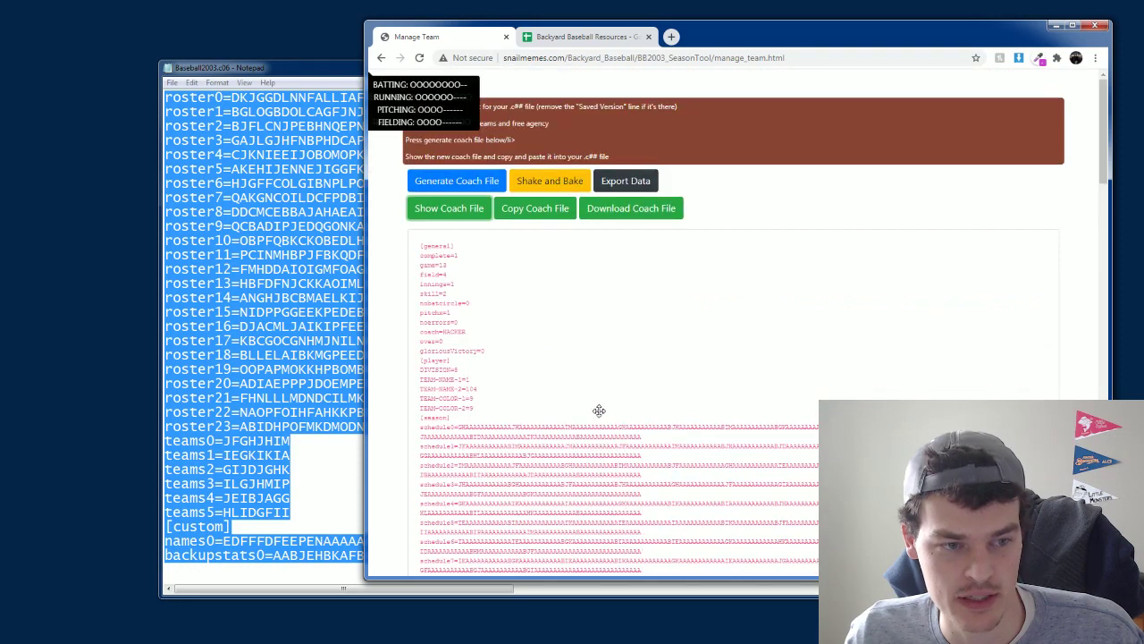
left_click(422, 218)
left_click(464, 179)
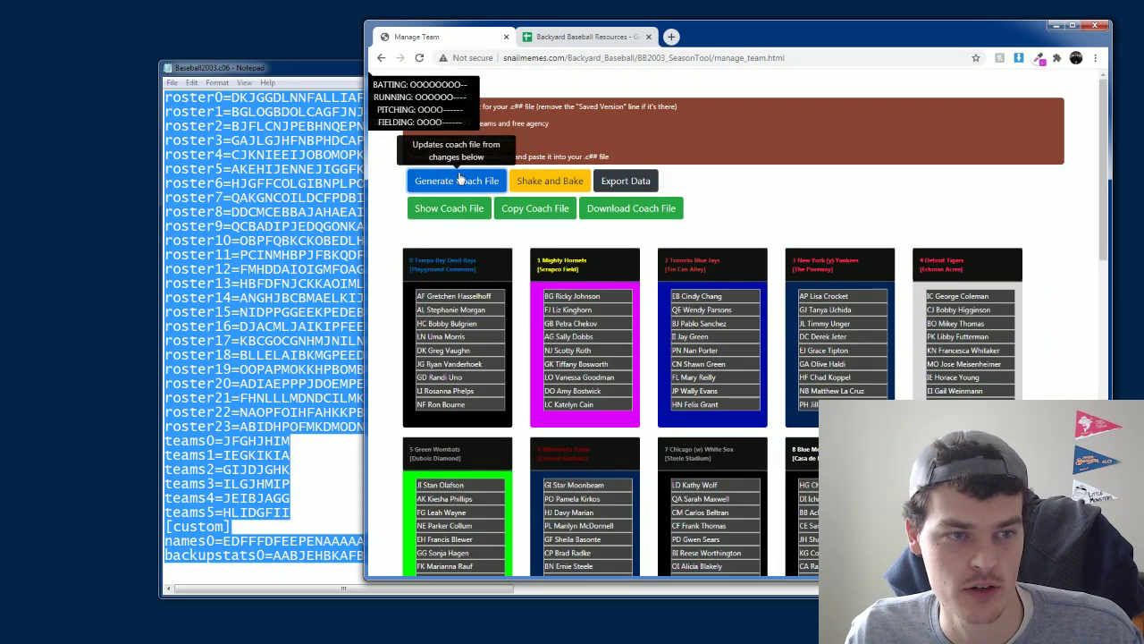
left_click(448, 209)
middle_click(541, 391)
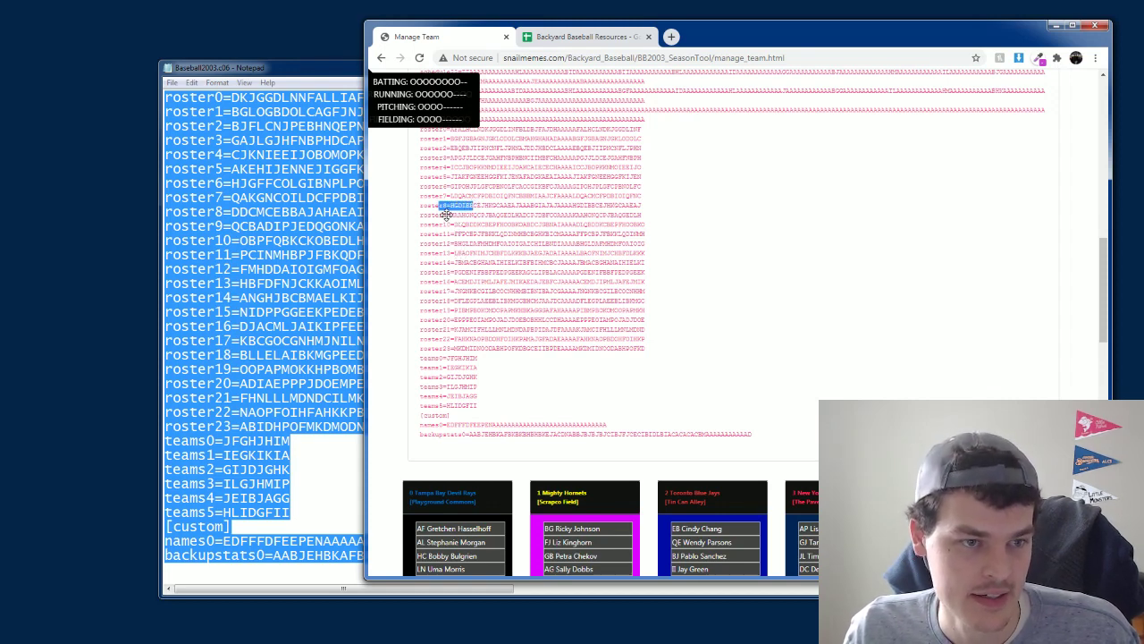
scroll(777, 276, "down", 4)
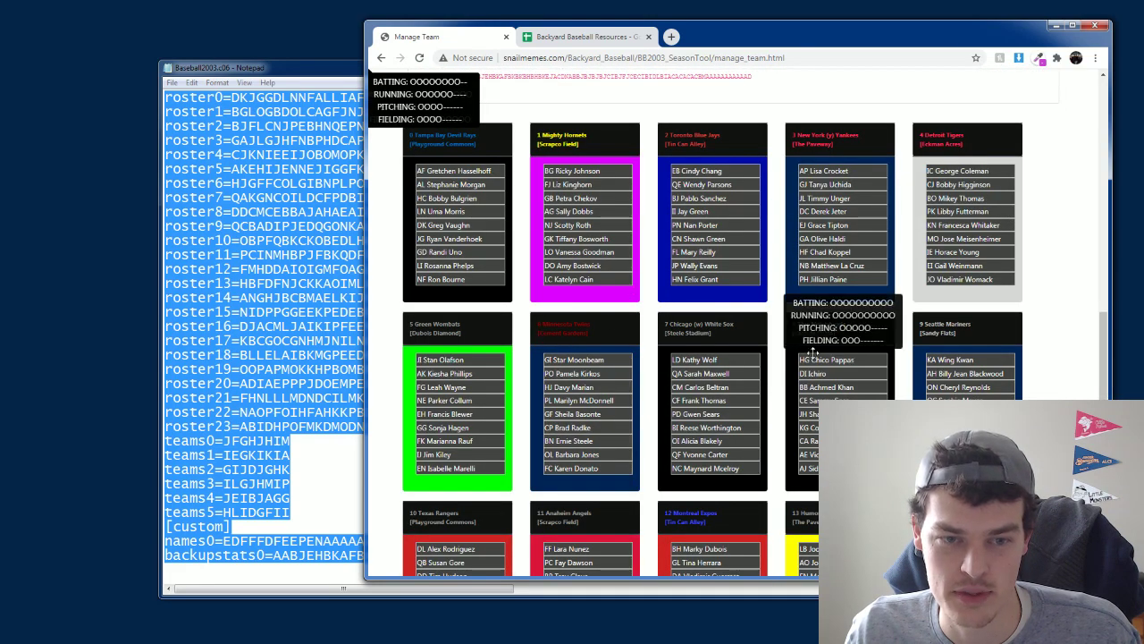
scroll(570, 309, "up", 10)
scroll(588, 390, "up", 3)
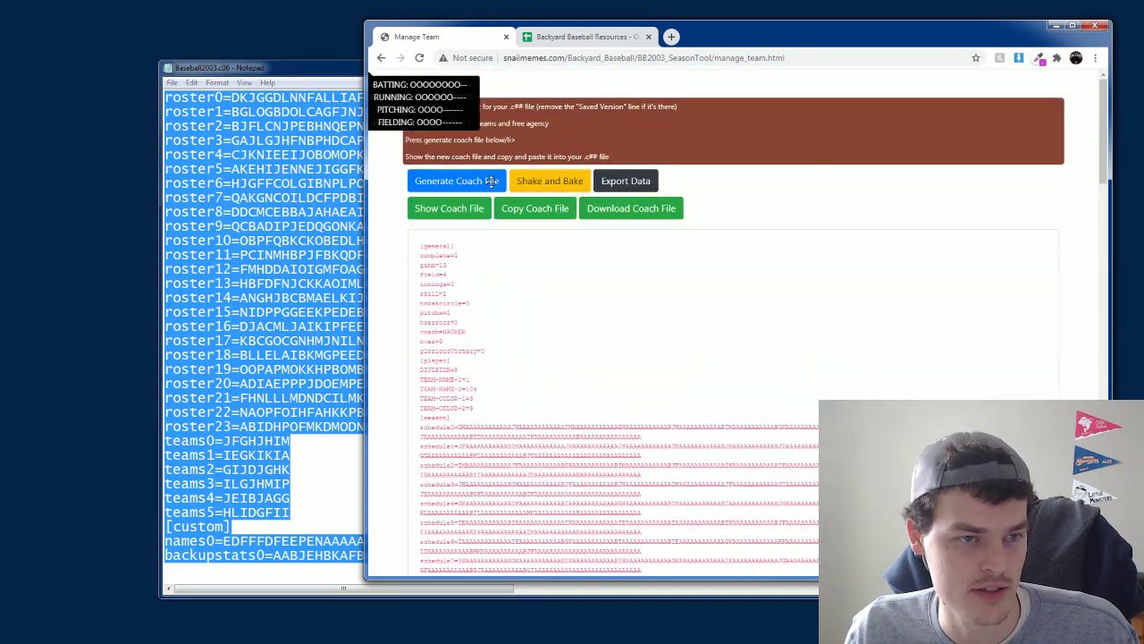
Copy the new coach file and hide its text on the page.
left_click(561, 209)
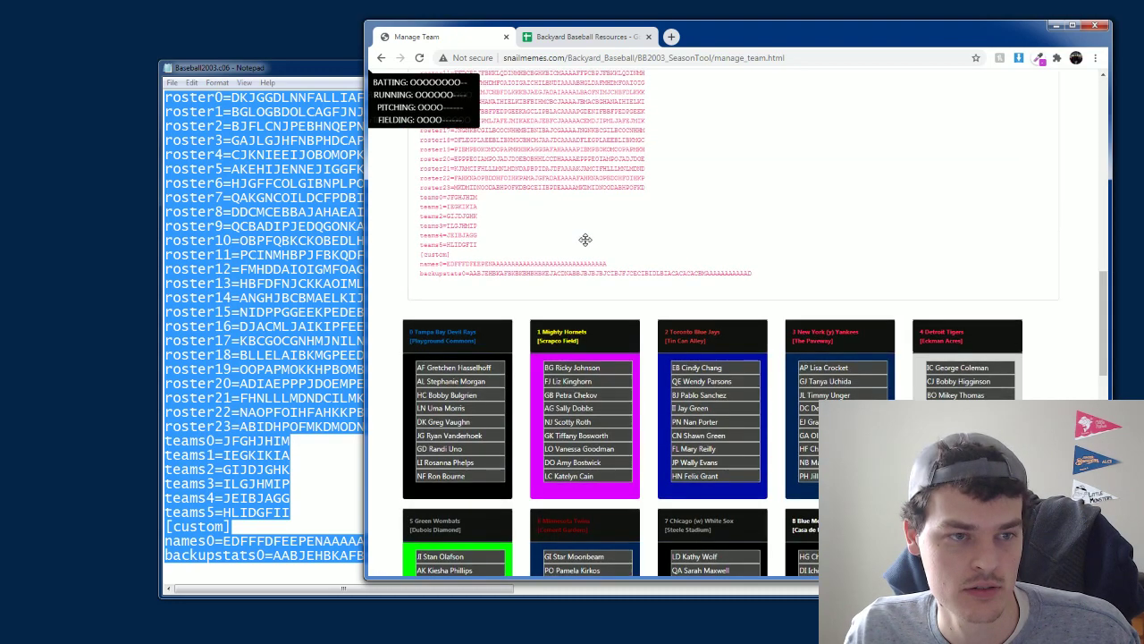
scroll(617, 268, "up", 8)
left_click(449, 208)
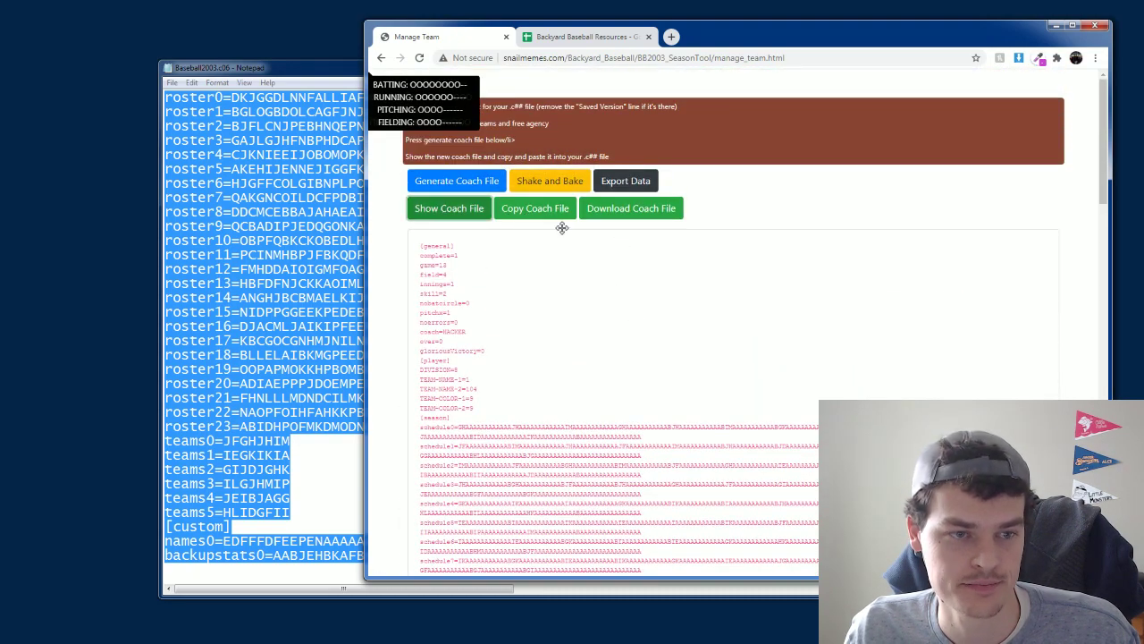
Switch to Notepad and replace the entire contents of Baseball2003.c06 with the copied coach file.
left_click(332, 211)
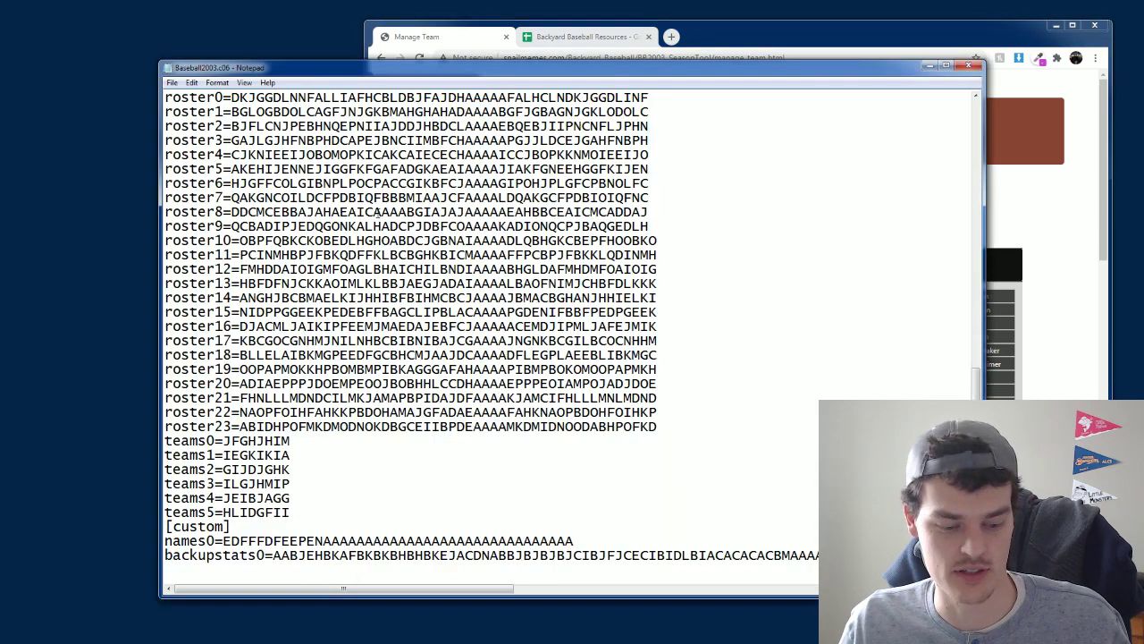
key("ctrl+a")
key("Delete")
key("ctrl+v")
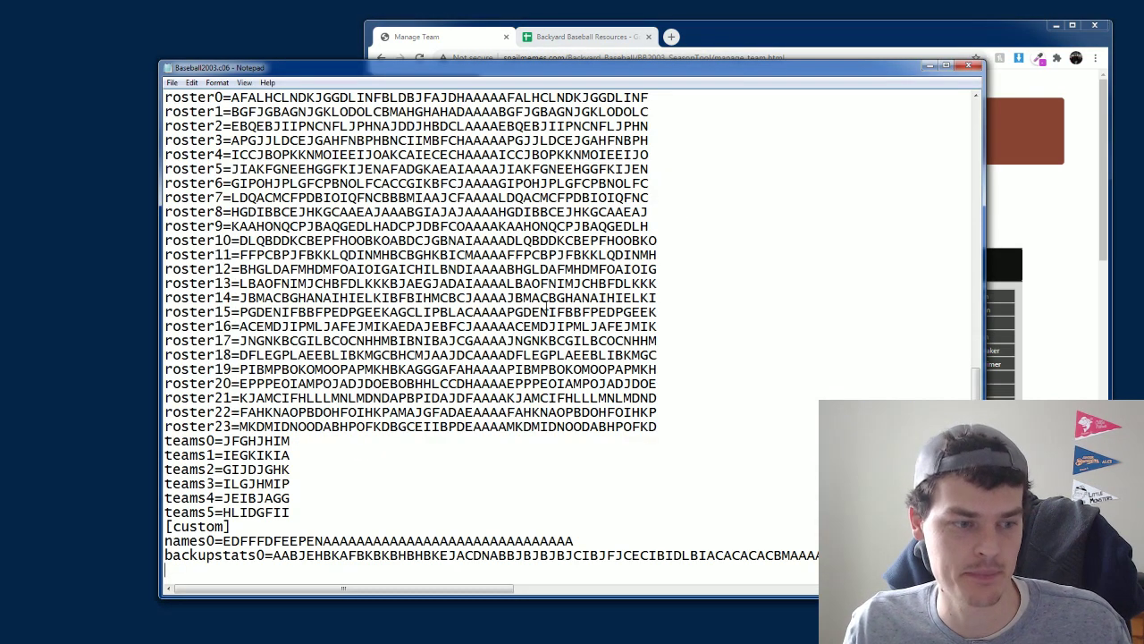
Return to the Manage Team page in the browser and download the coach file.
left_click(787, 38)
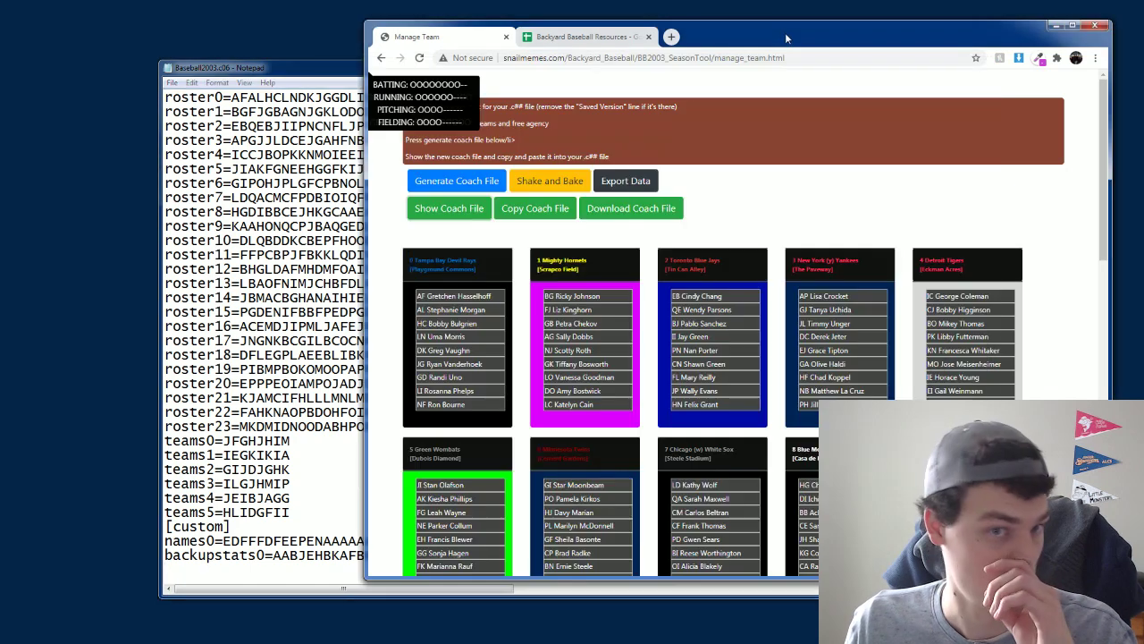
left_click(631, 208)
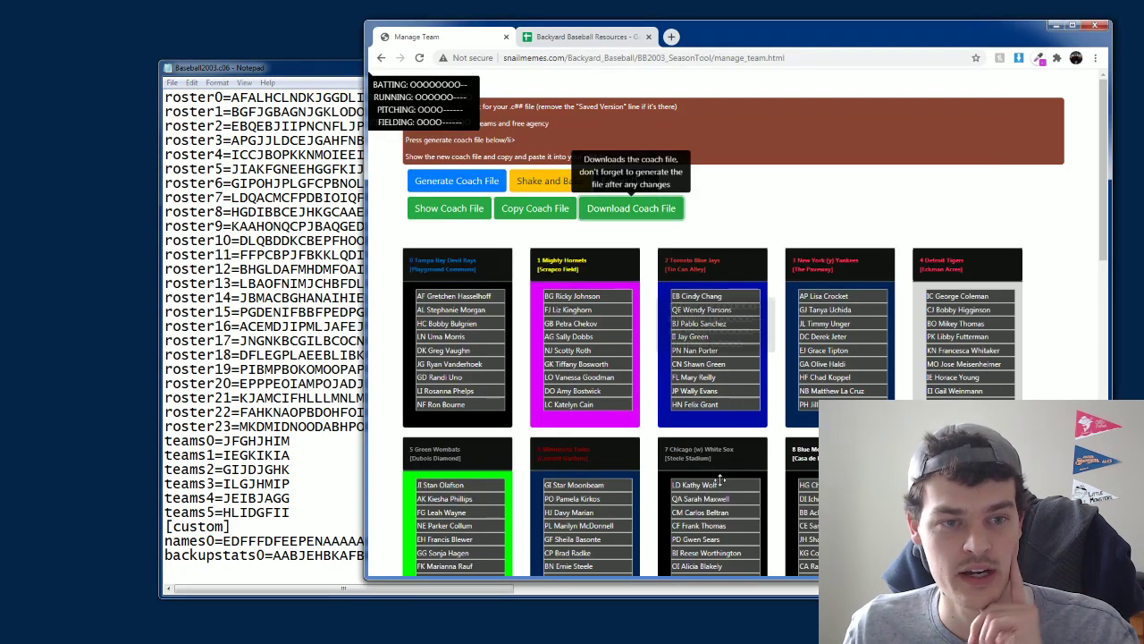
left_click_drag(605, 344, 653, 207)
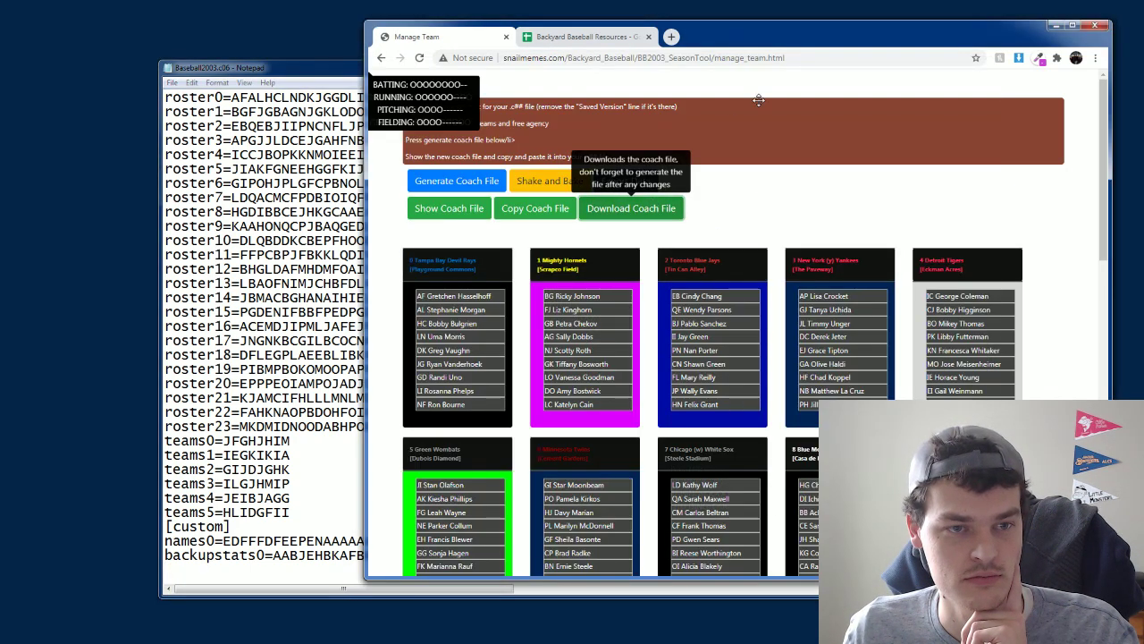
scroll(580, 419, "down", 5)
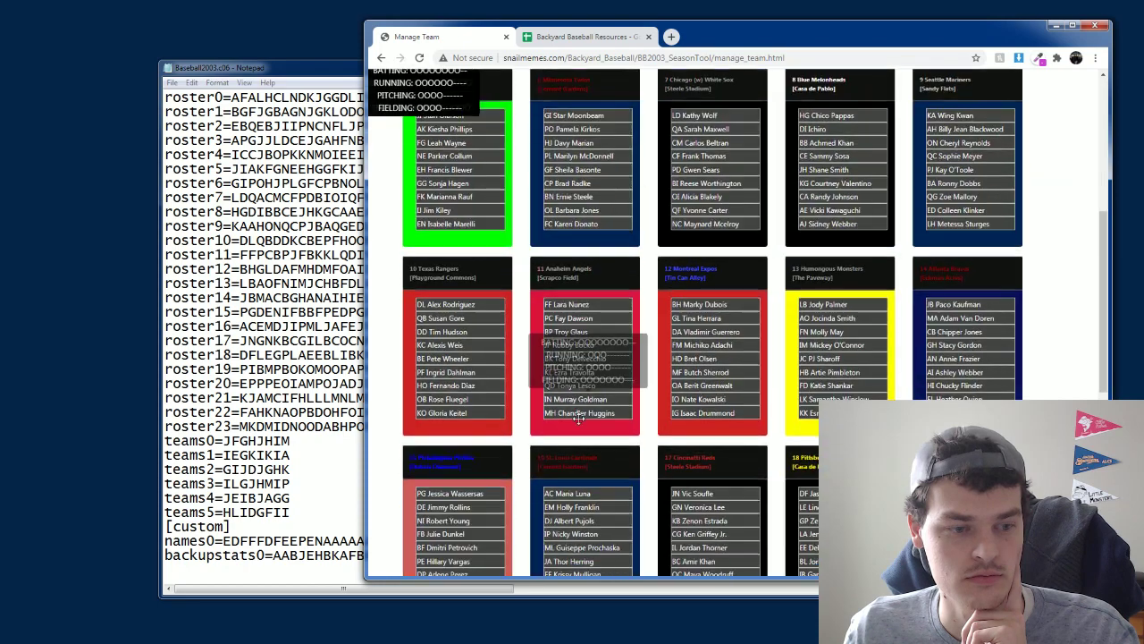
scroll(579, 418, "down", 3)
scroll(753, 357, "up", 8)
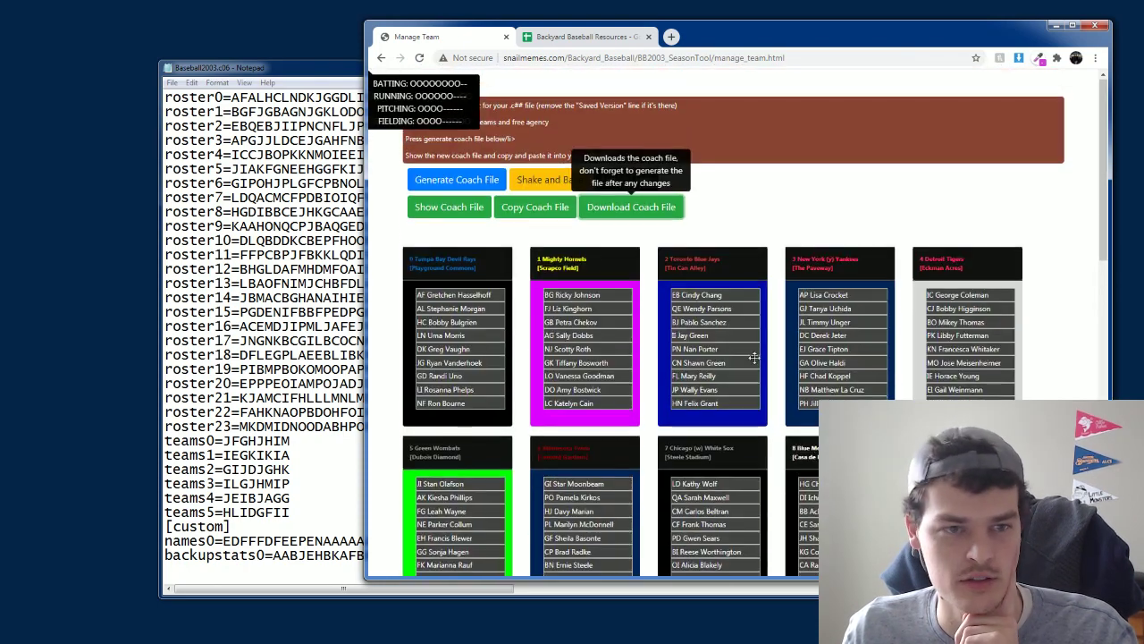
left_click(631, 207)
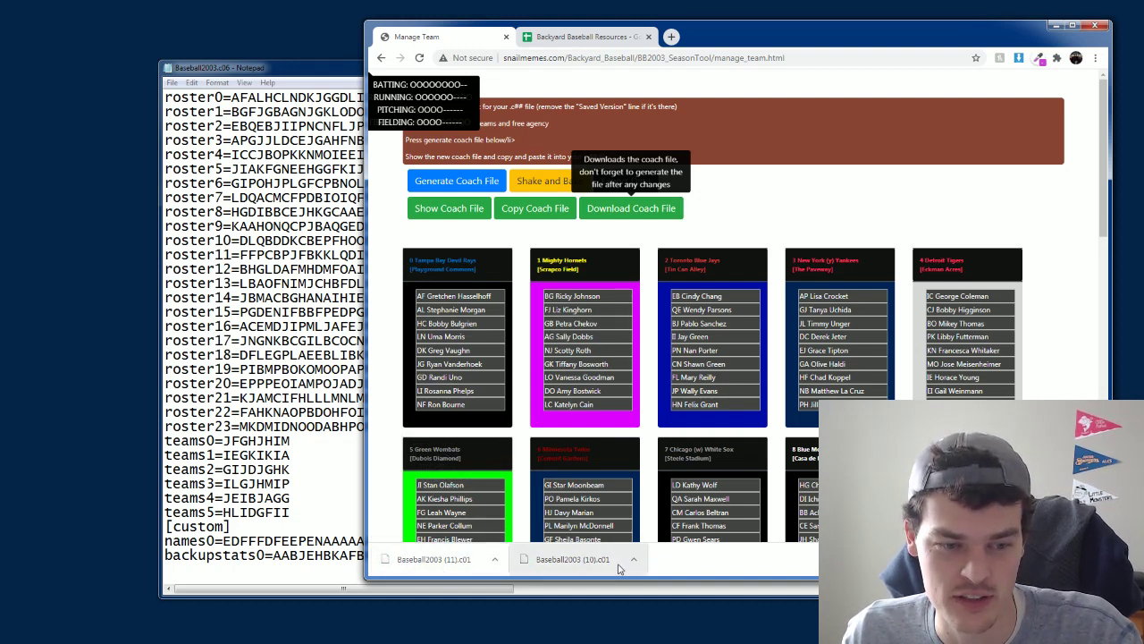
Reveal the downloaded Baseball2003 (10).c01 in the Downloads folder and select it.
left_click(633, 559)
left_click(669, 519)
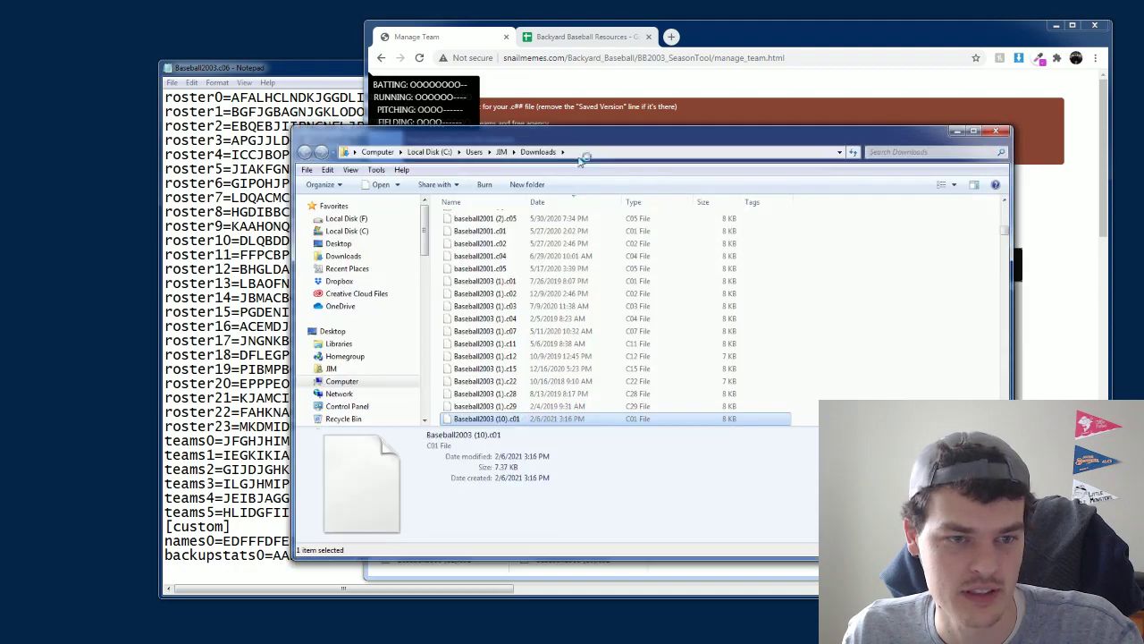
right_click(505, 416)
left_click(518, 216)
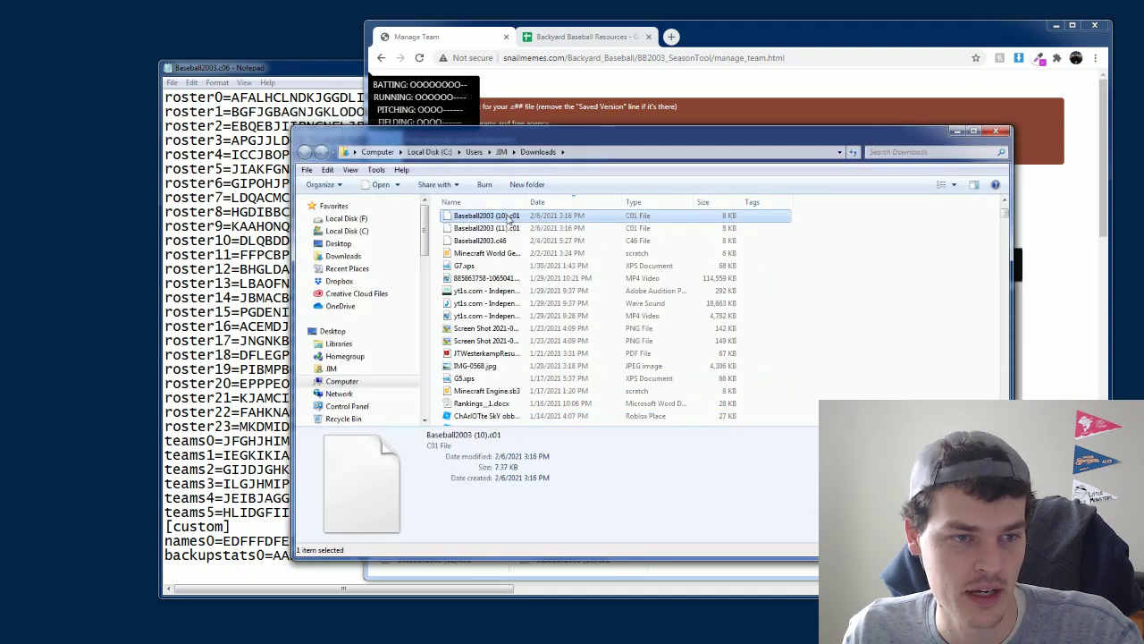
Open Baseball2003 (10).c01 in Notepad++ to examine its schedule and roster lines, and put the editor and folder windows away.
right_click(510, 217)
left_click(457, 239)
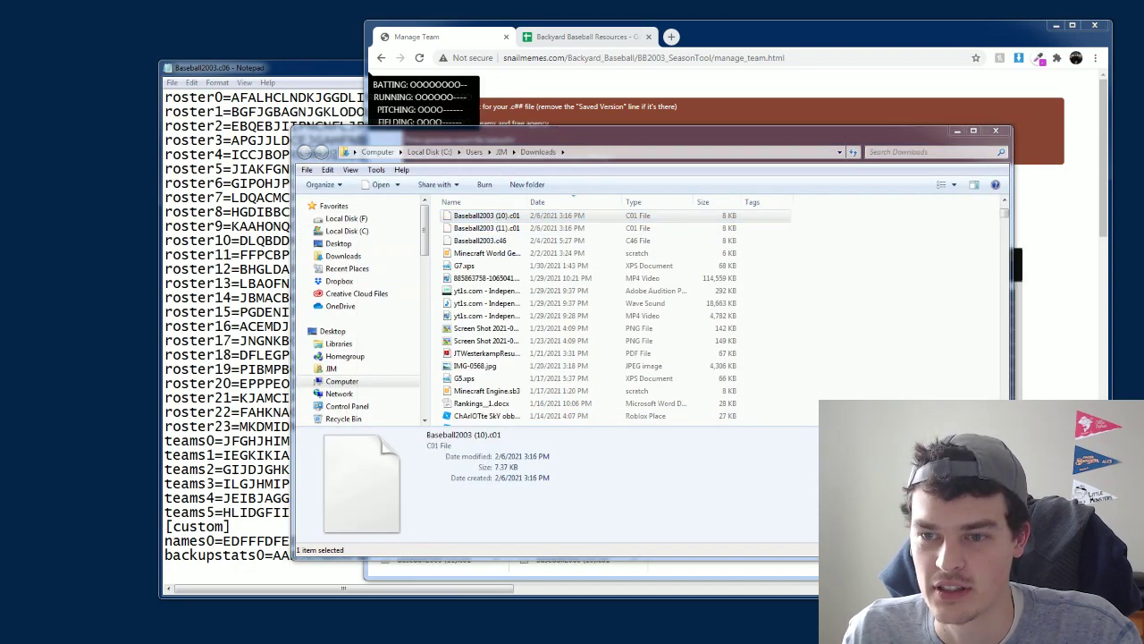
scroll(576, 420, "down", 6)
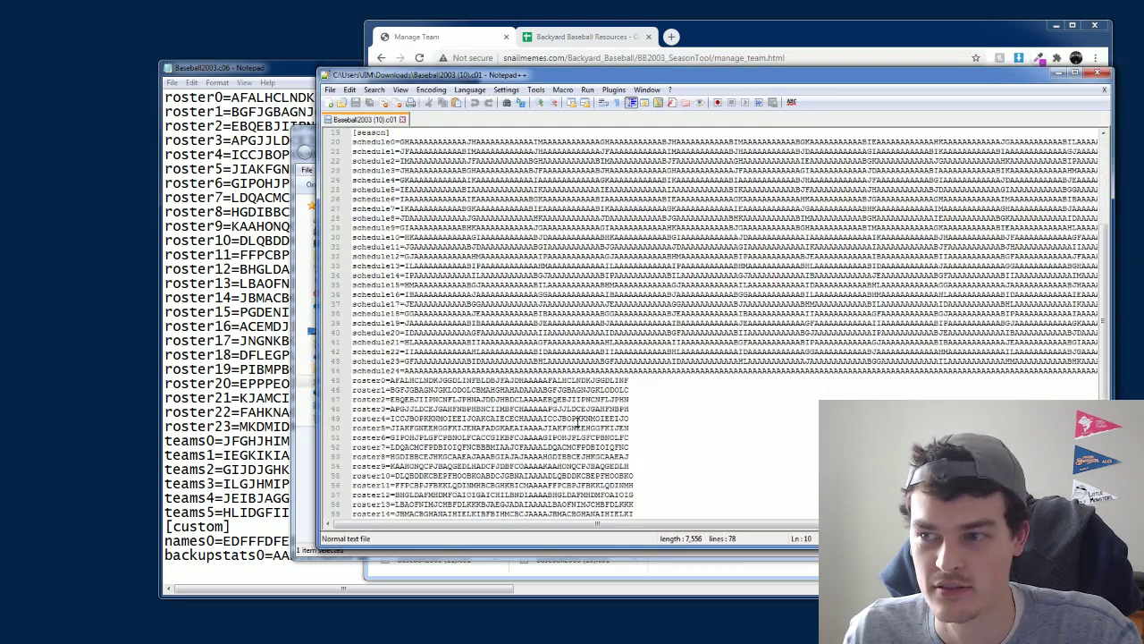
scroll(577, 420, "up", 6)
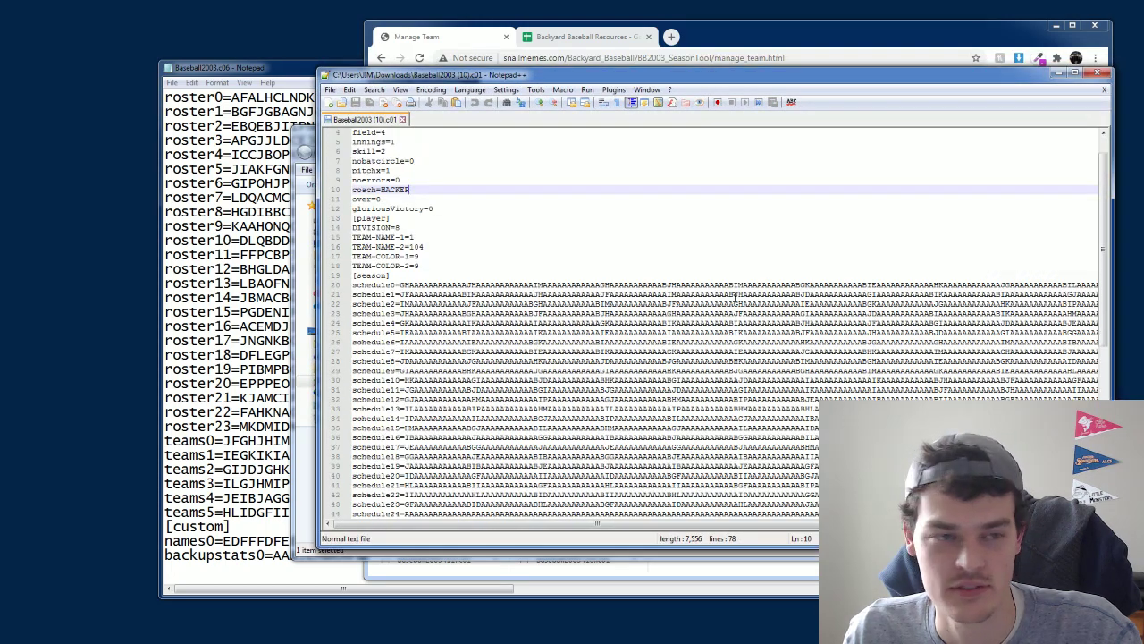
left_click(1098, 75)
left_click(957, 132)
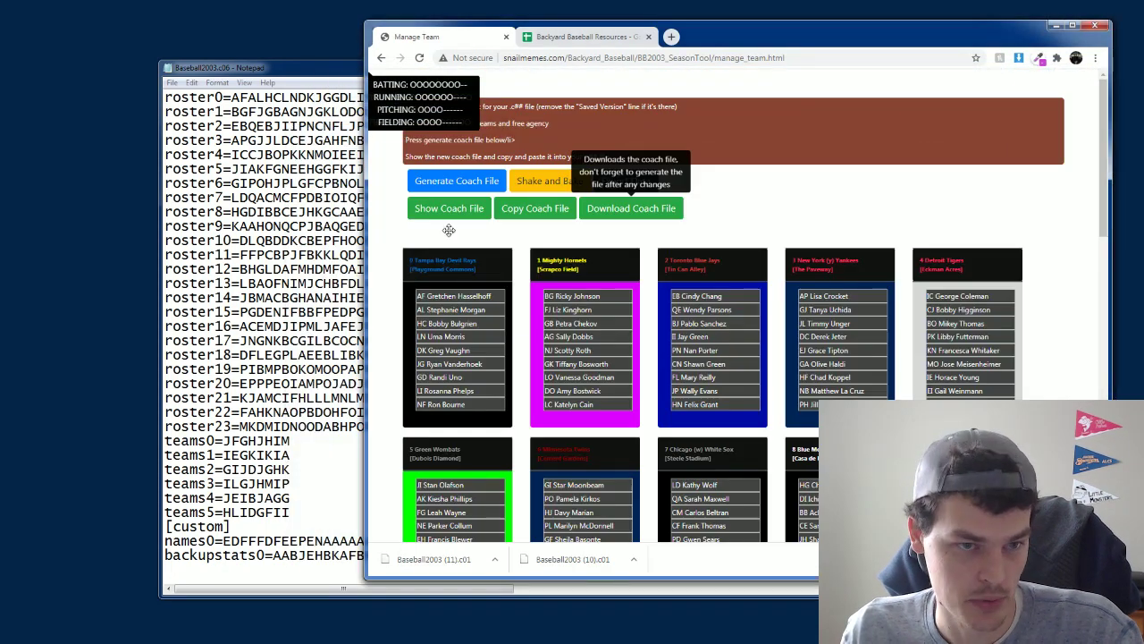
Switch to Backyard Baseball 2003 and load the HACKER coach's Melonheads season from Season Play.
left_click(325, 61)
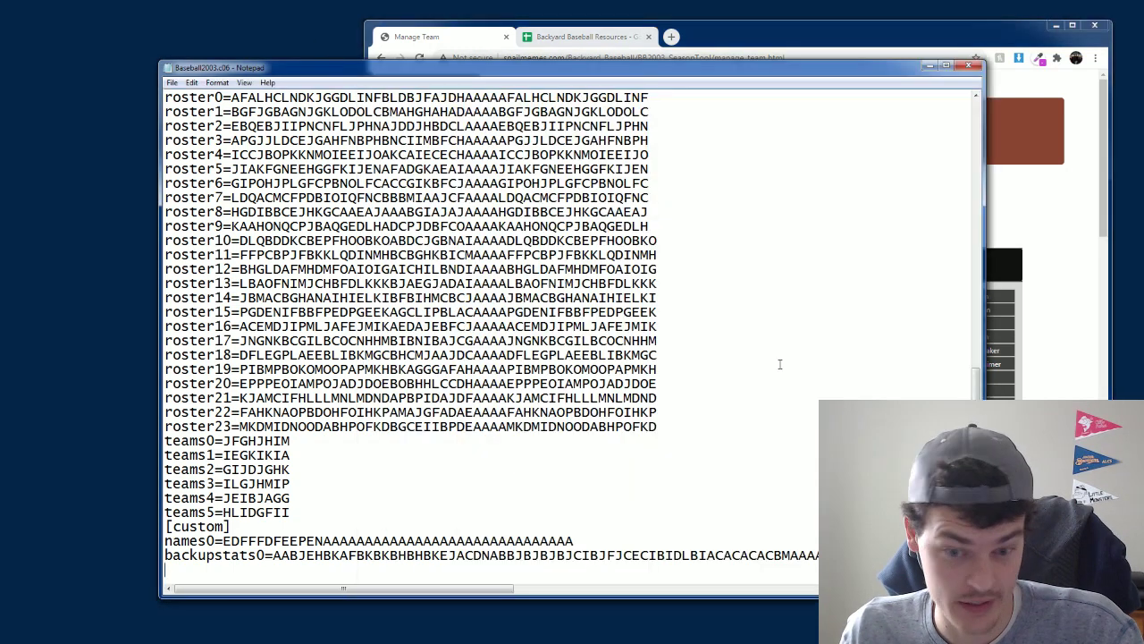
key("alt+Tab")
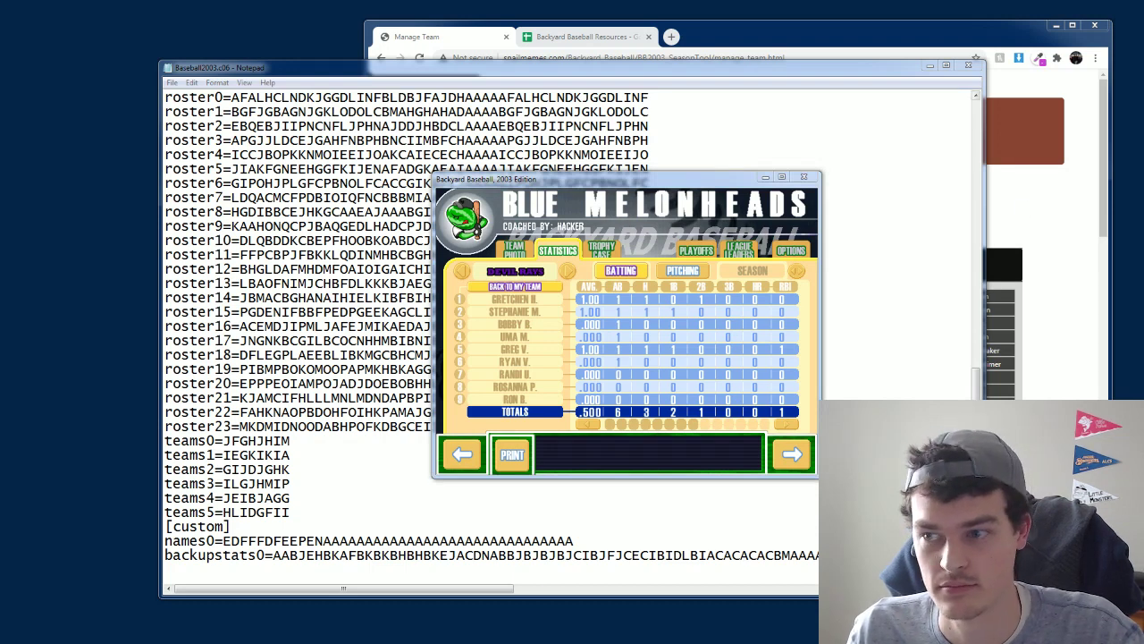
key("alt+Tab")
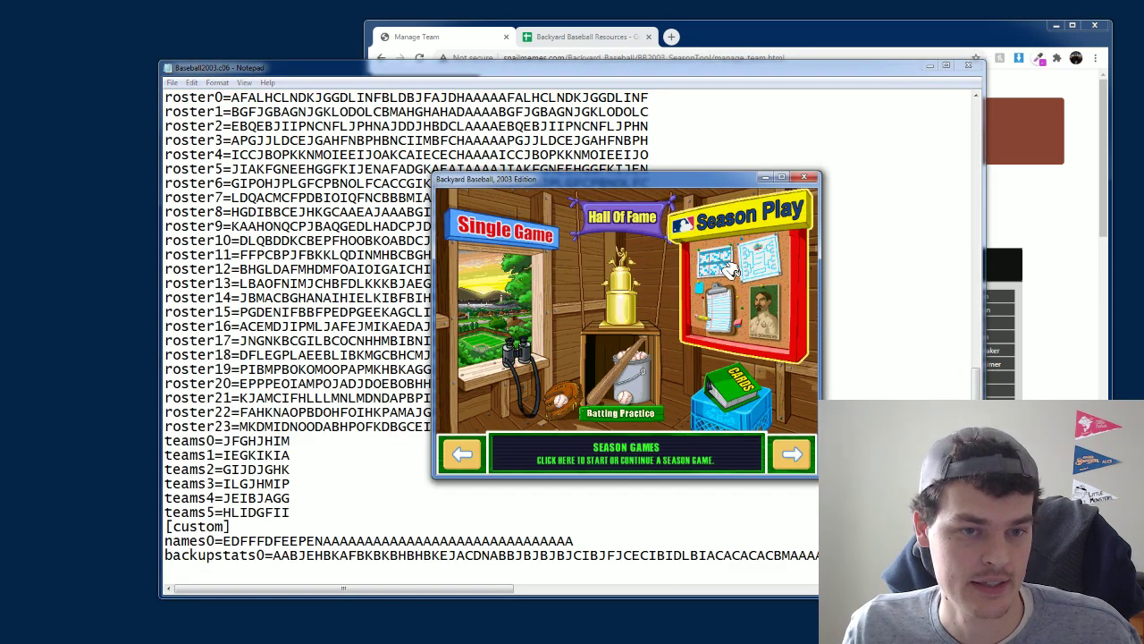
left_click(685, 324)
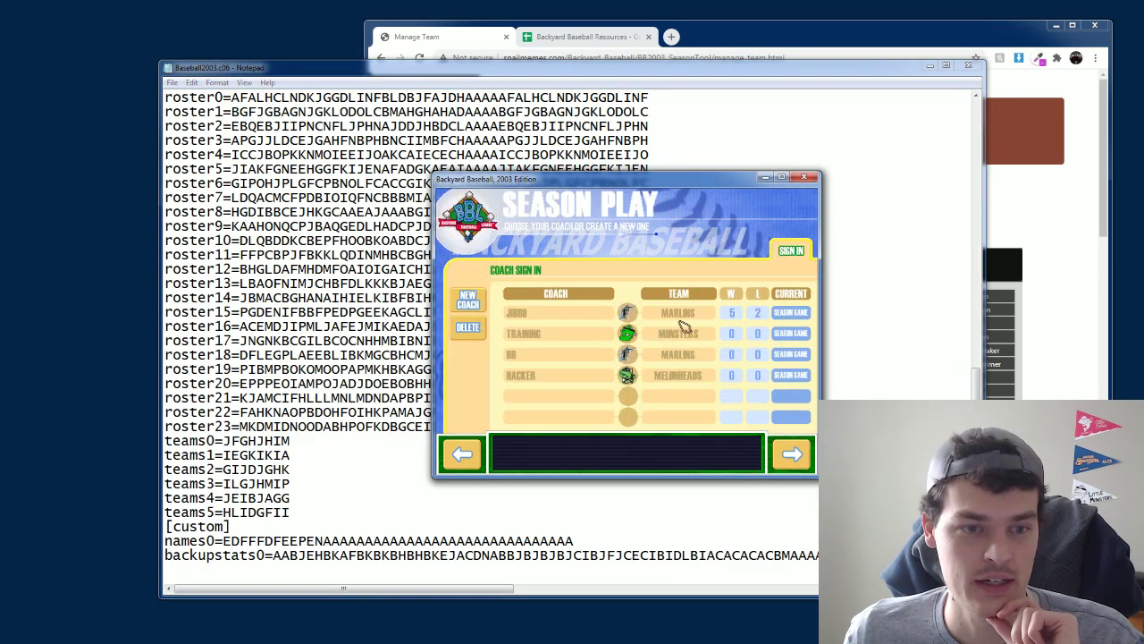
left_click(668, 375)
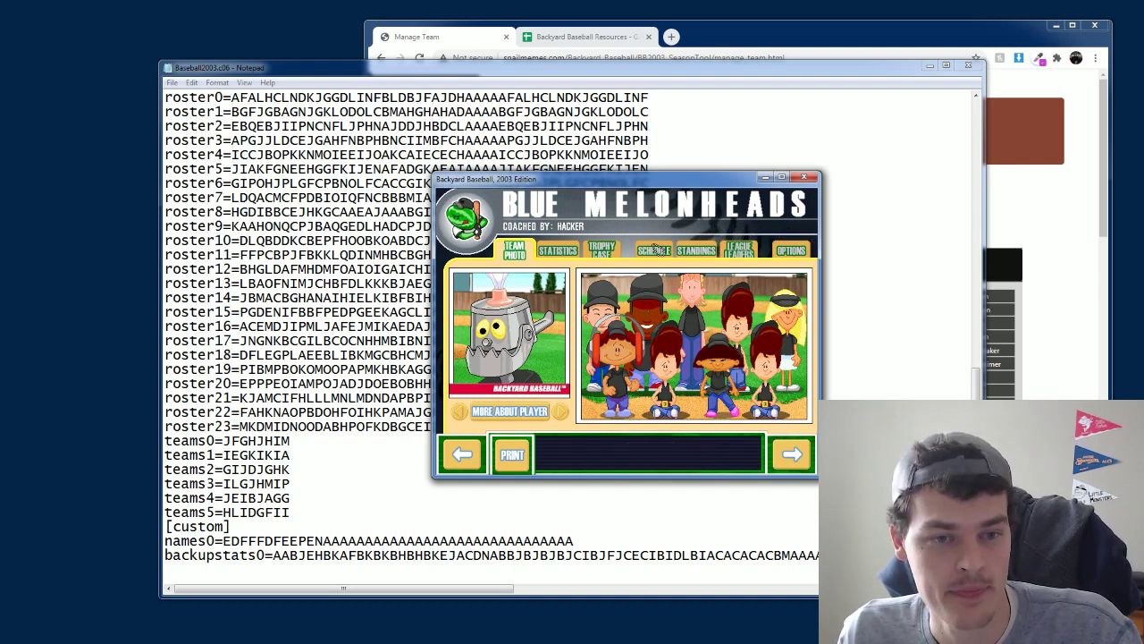
Proceed to the next game and examine the Melonheads' lineup and ratings and the opposing White Sox roster.
left_click(792, 454)
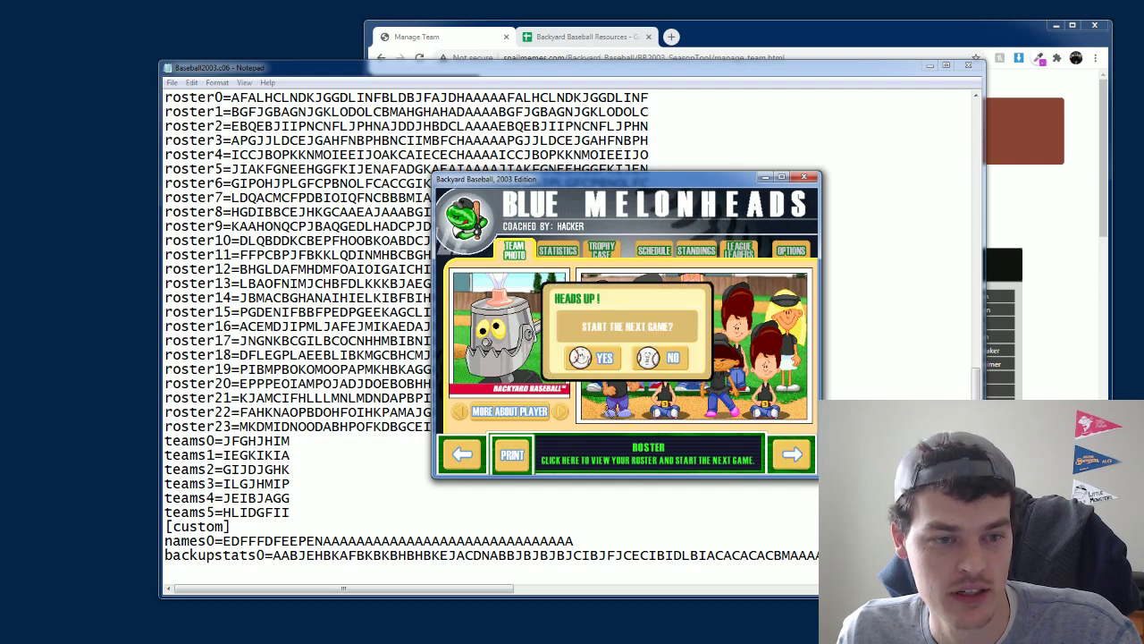
left_click(592, 361)
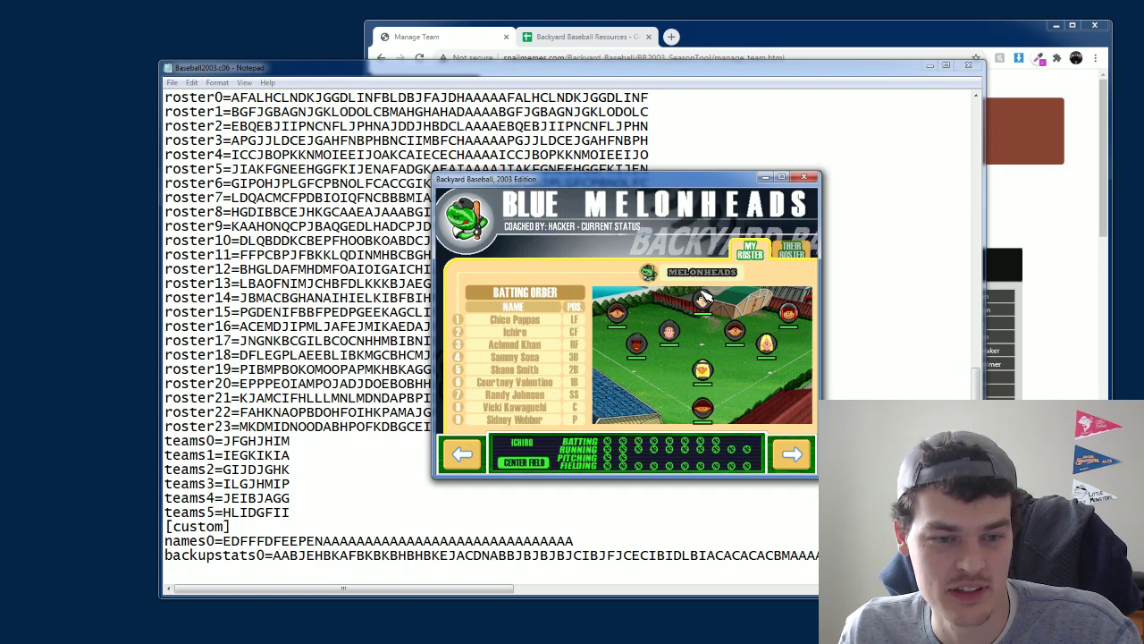
mouse_move(769, 347)
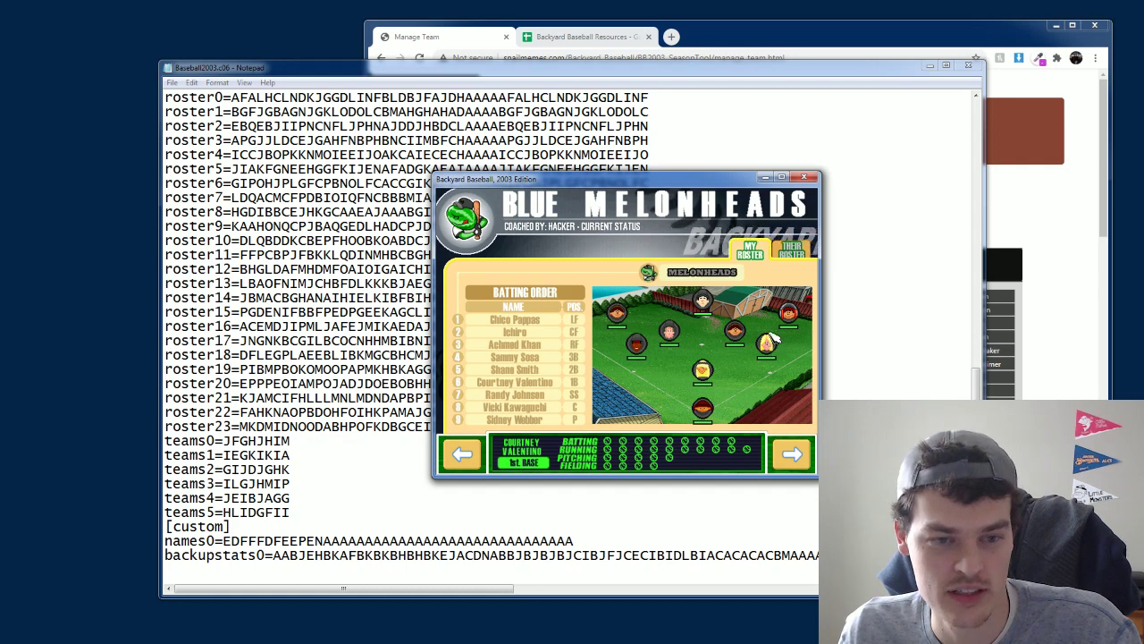
left_click(792, 252)
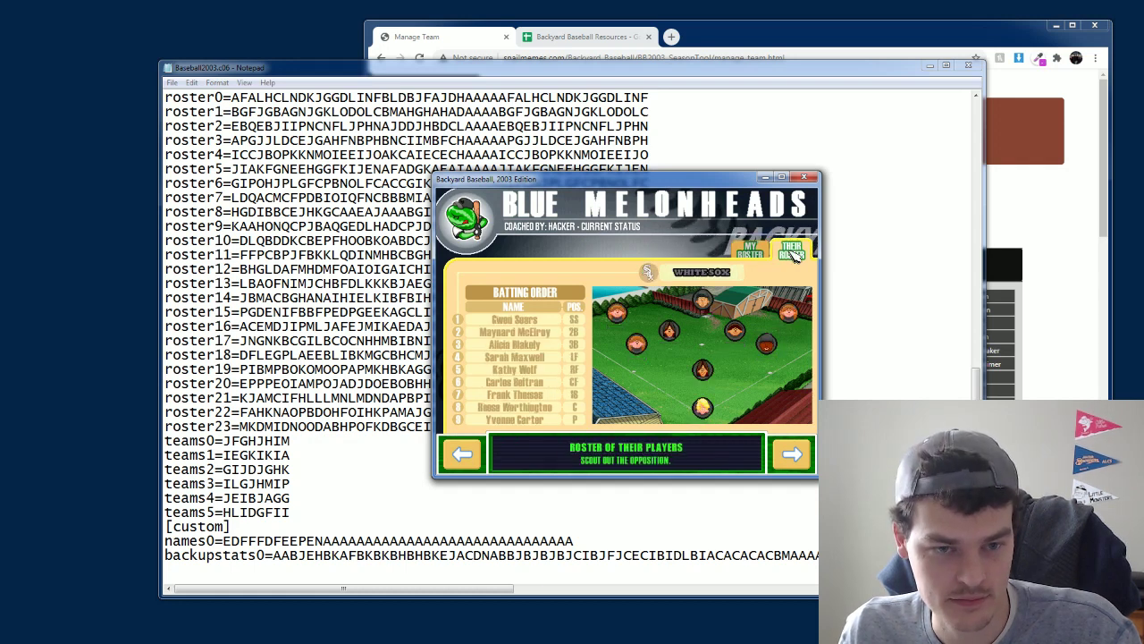
Start the game against the White Sox, bat with Chico Pappas using a closed stance and power swings, and quit the game.
left_click(791, 454)
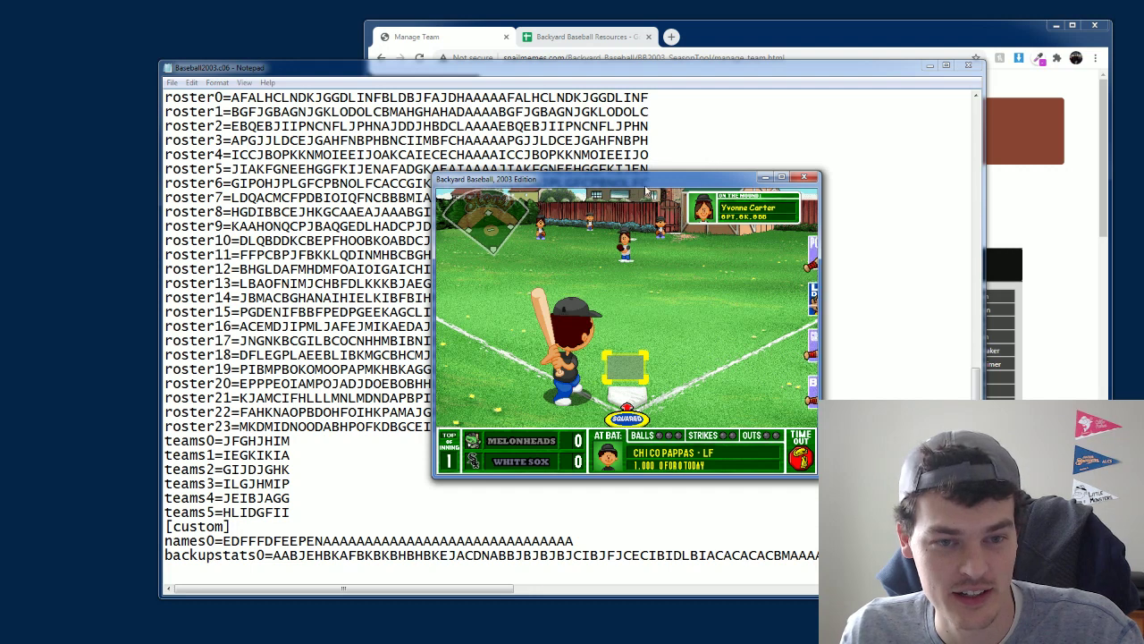
left_click(629, 421)
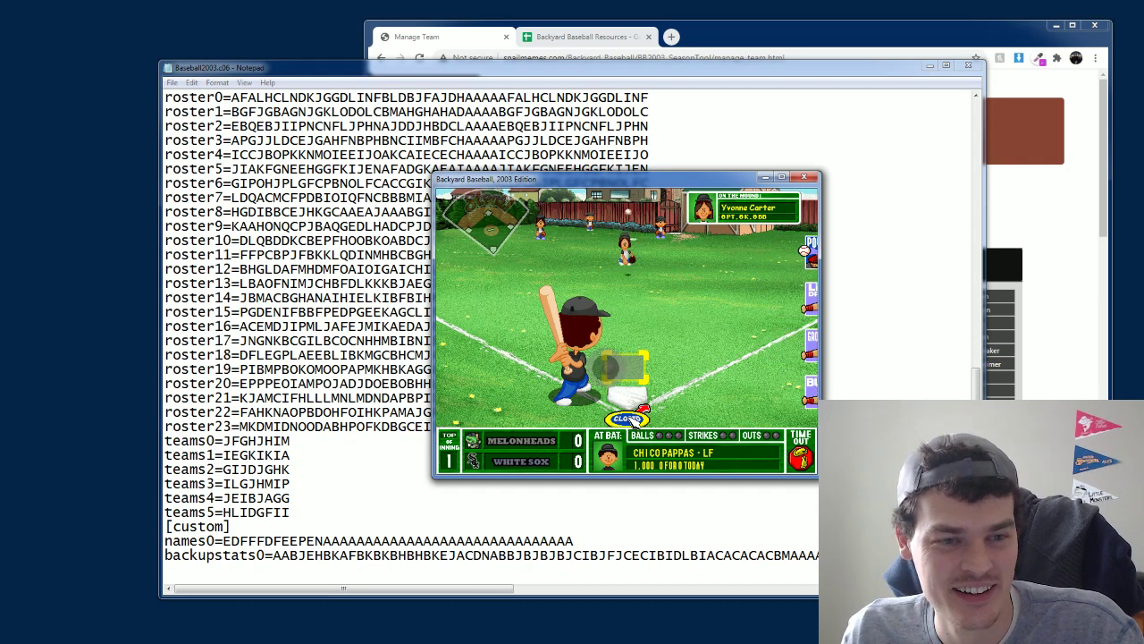
left_click(629, 419)
left_click(614, 374)
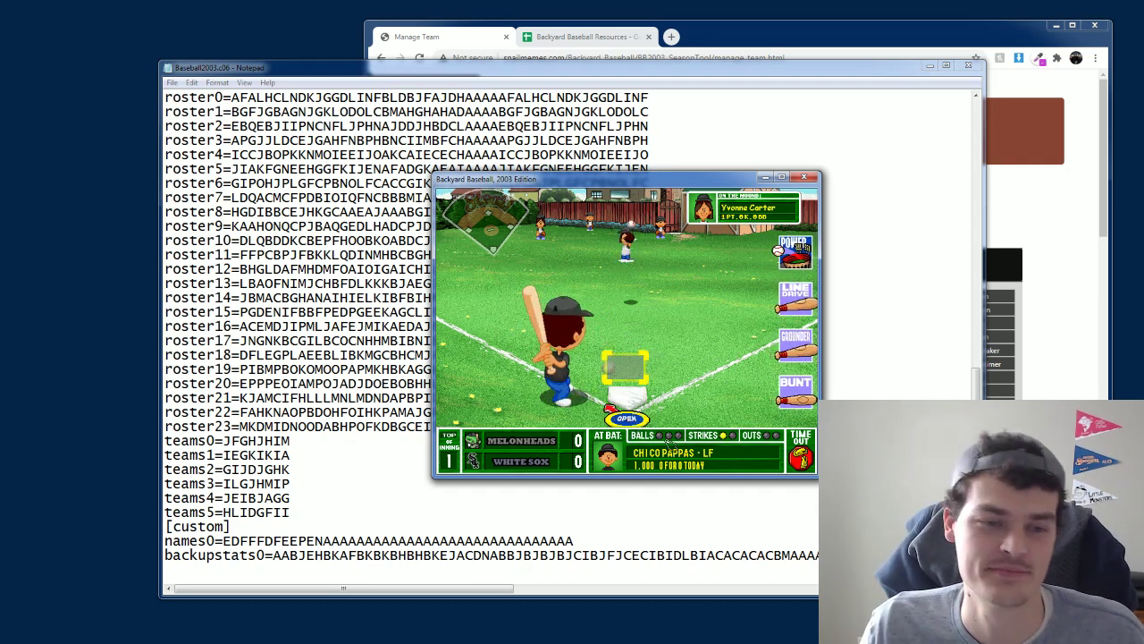
left_click(630, 418)
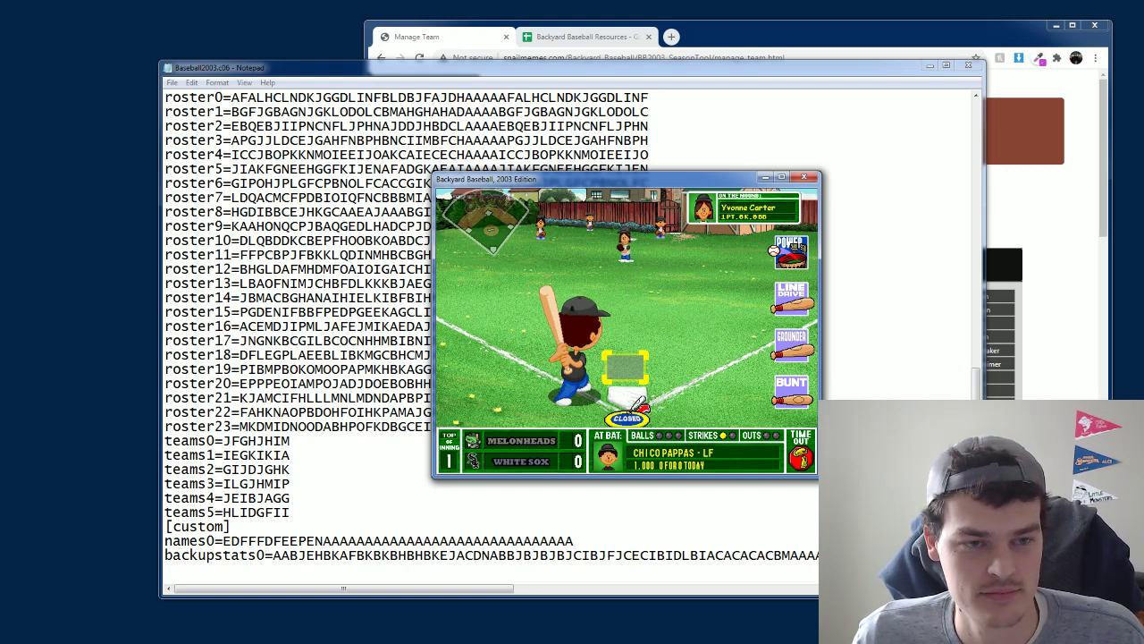
left_click(628, 418)
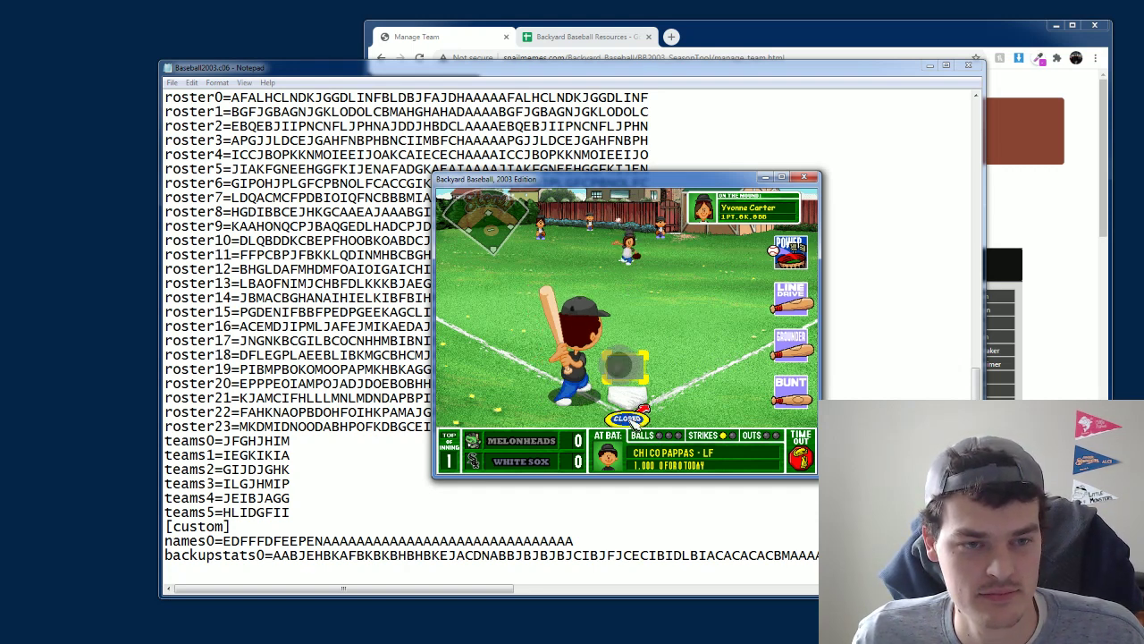
left_click(618, 366)
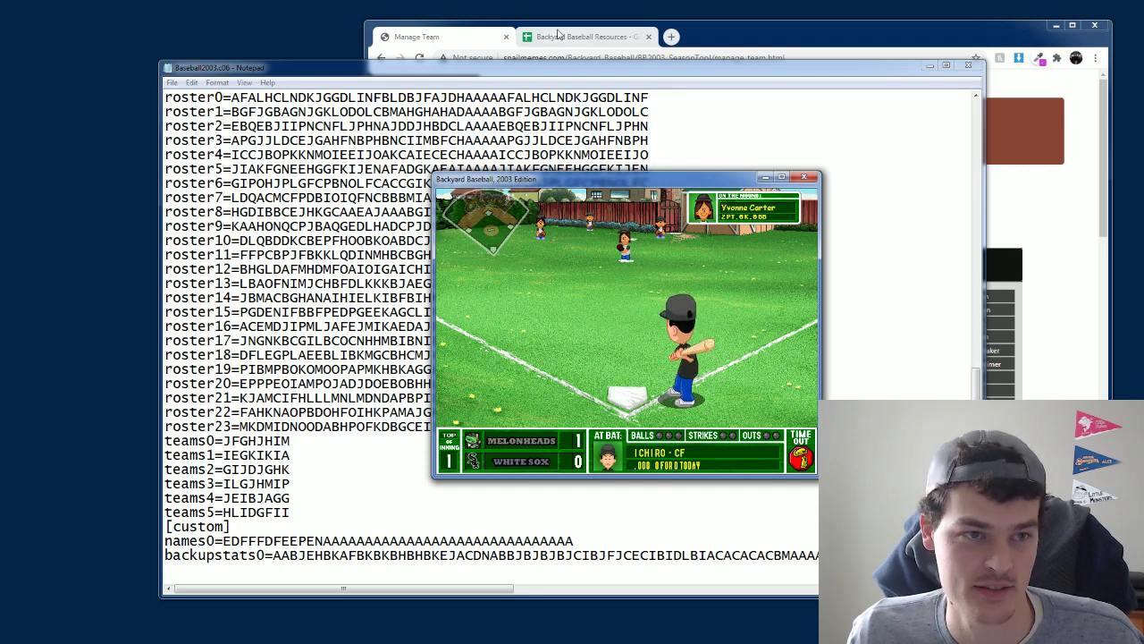
left_click(804, 177)
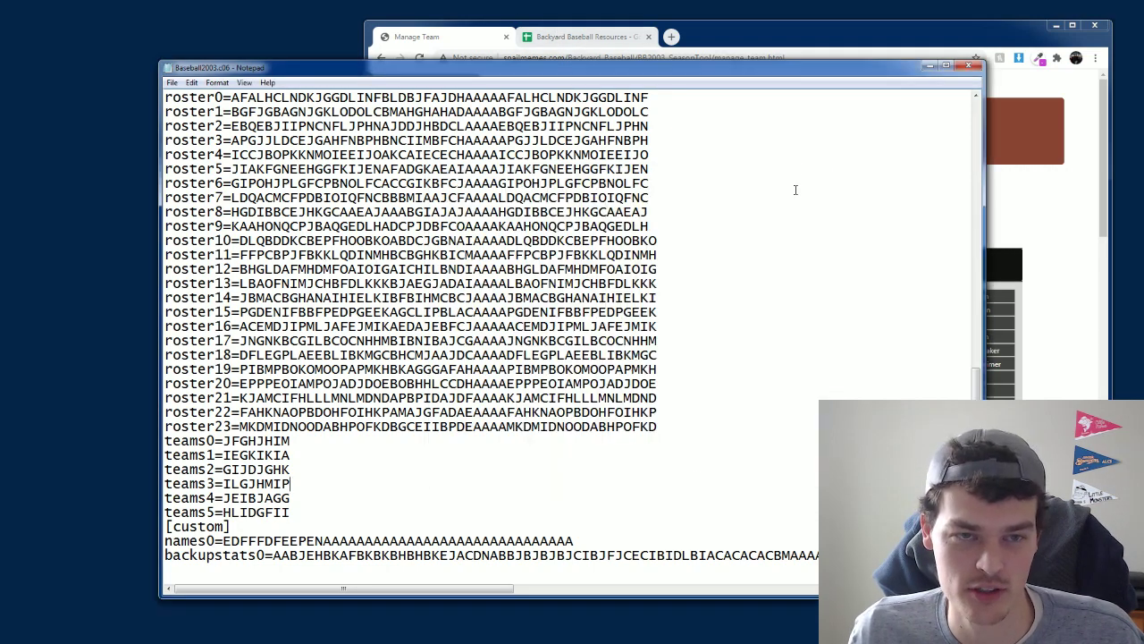